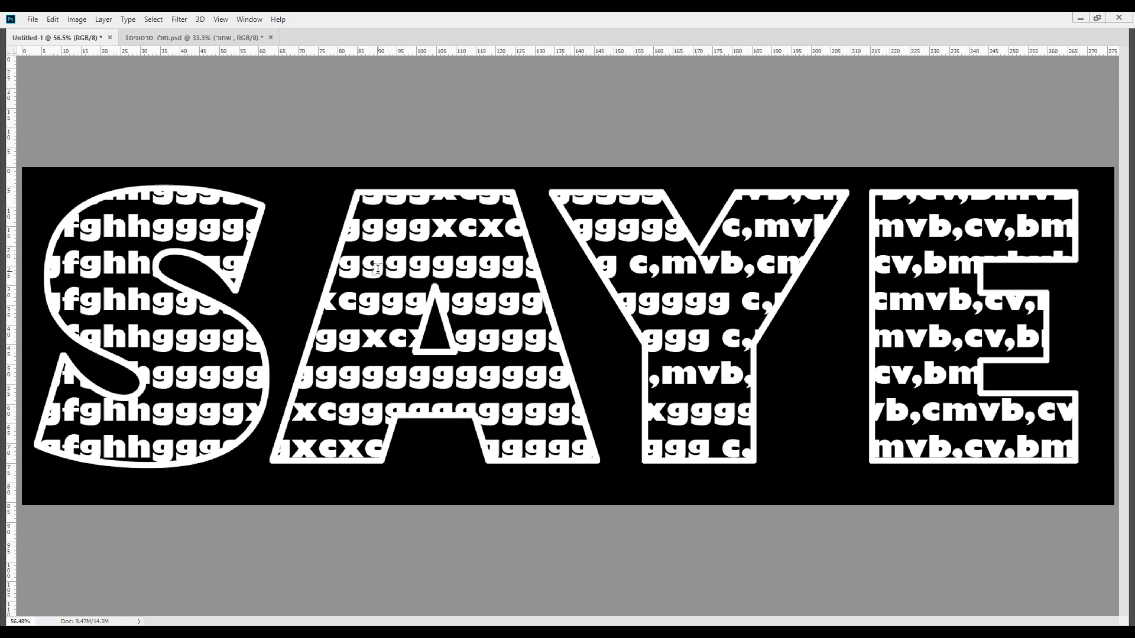
- Switch to the other open PSD document, restore the hidden panels, and clear all of its guides
left_click(156, 38)
key("Tab")
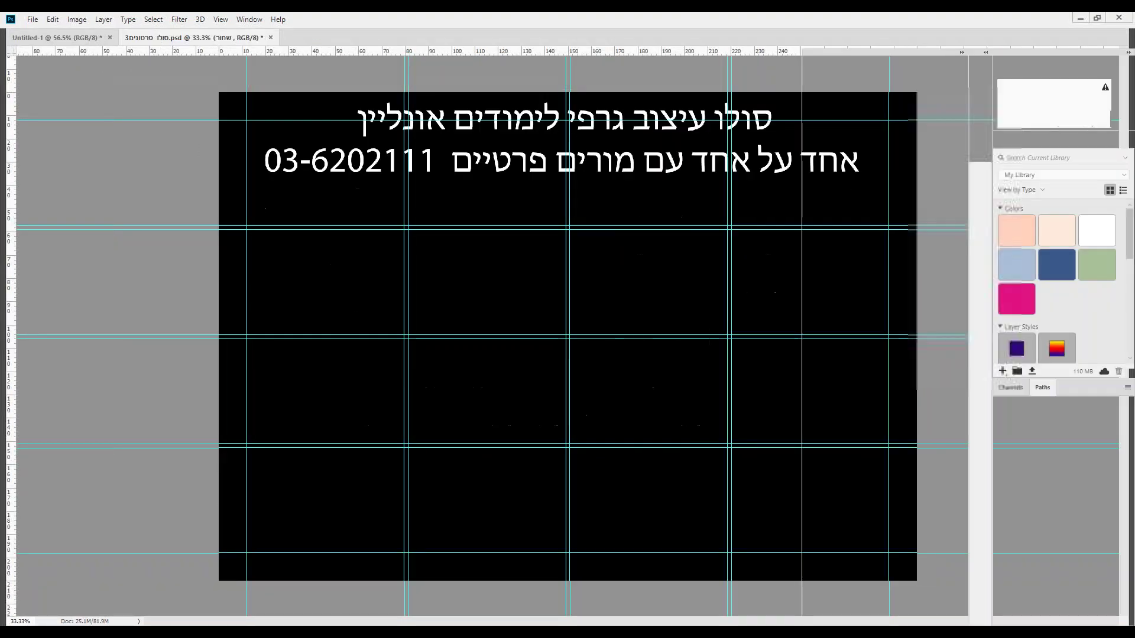
left_click(220, 19)
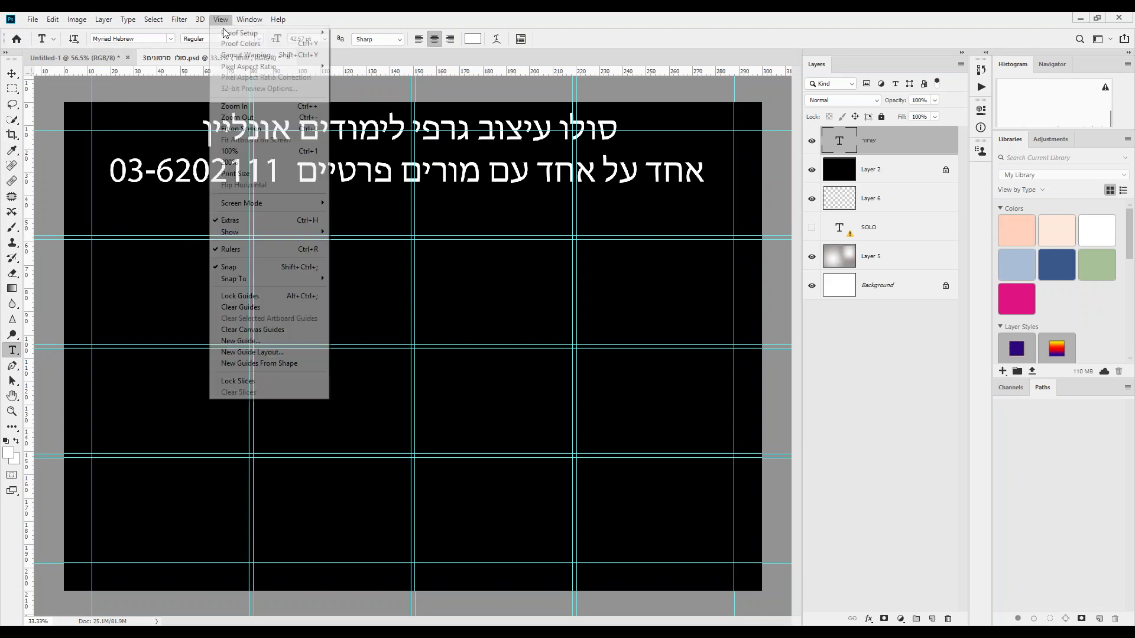
left_click(243, 307)
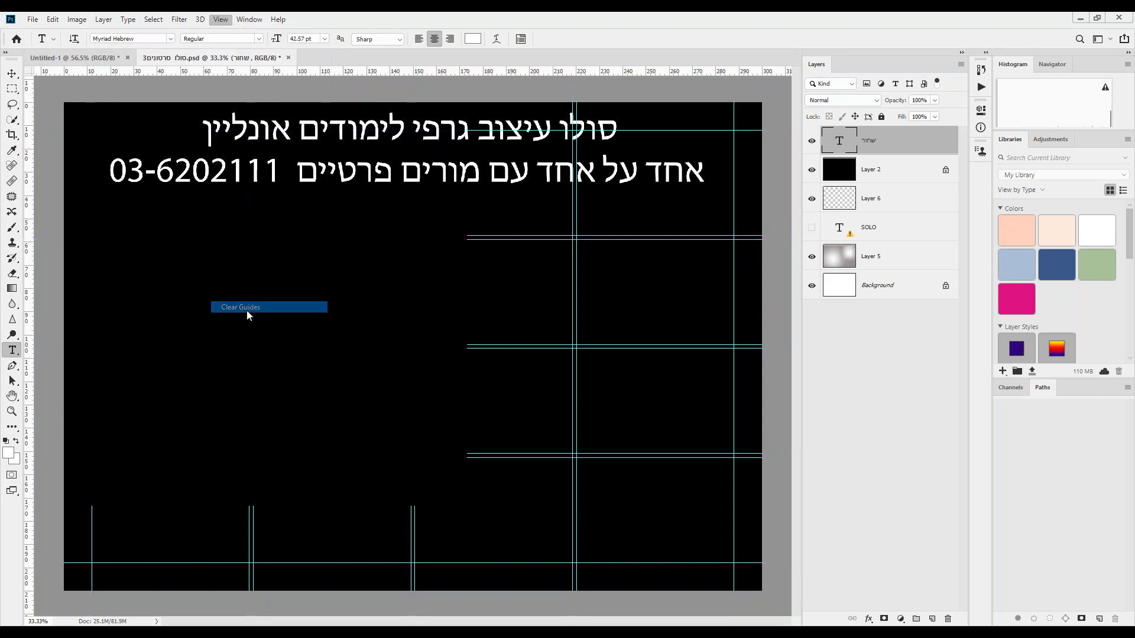
- Add a 16 pt white text layer on the black area and fill it with random capital letters starting with KFGKJGDKKJ
left_click(206, 302)
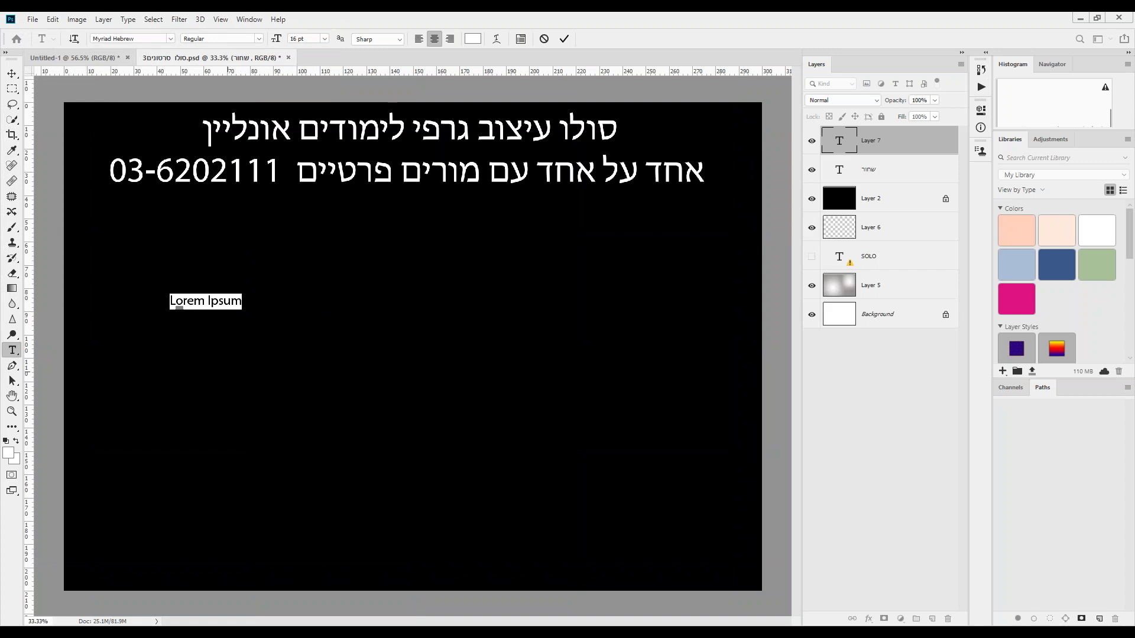
type("KFG")
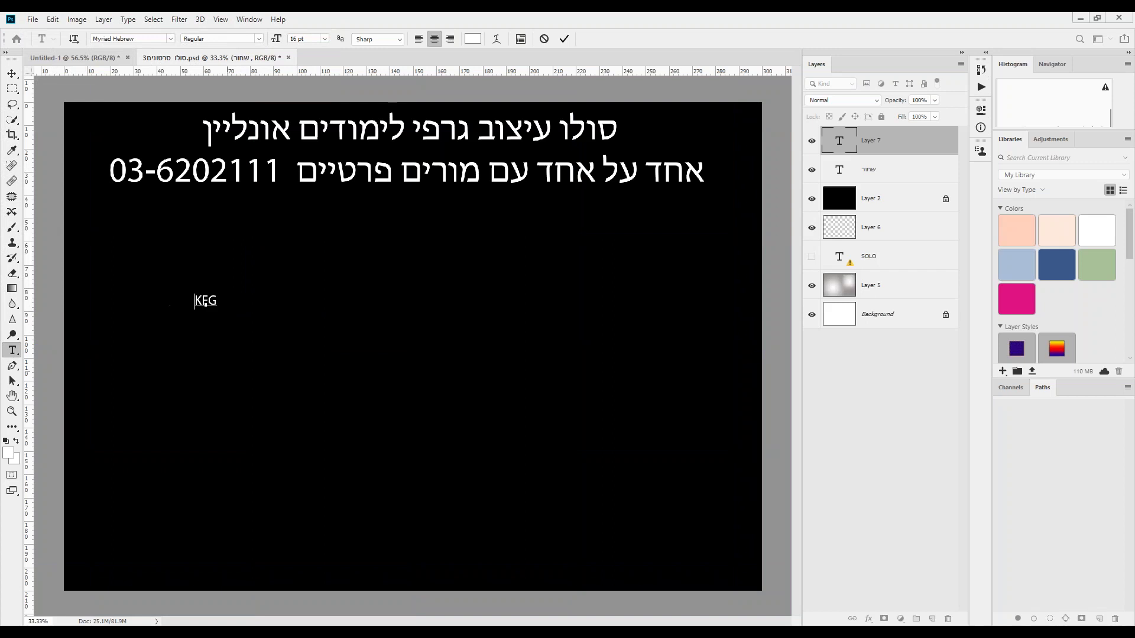
type("KJGDKKJ  F")
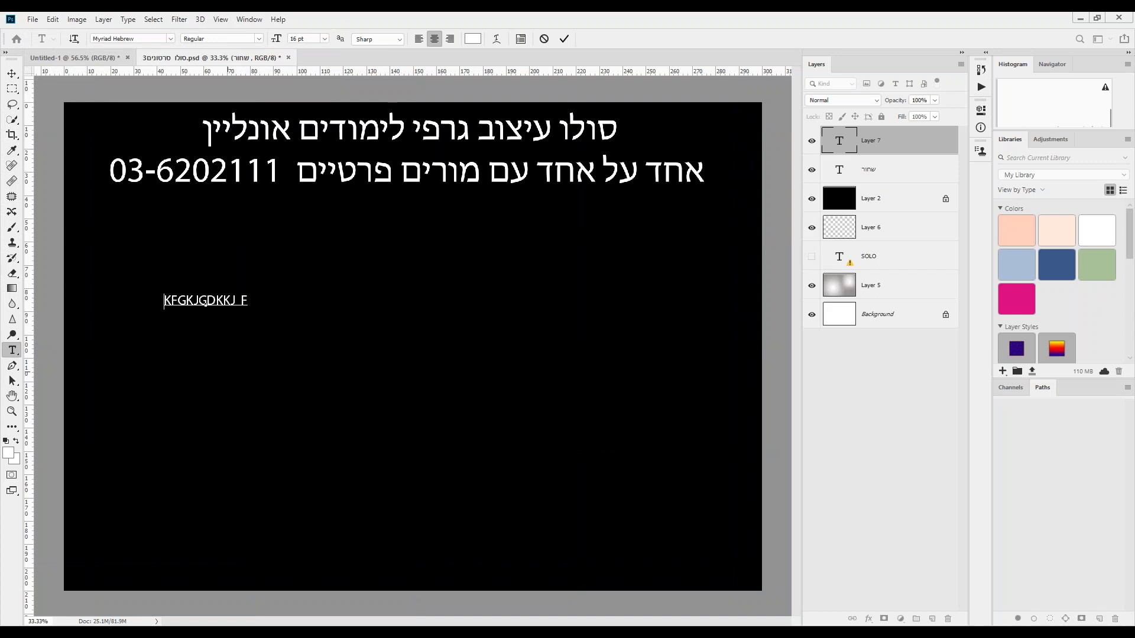
type("GKFJGKJF KFJGKJ FKJGKFJGK KFJGKJ KJFKJG KFJGFJG")
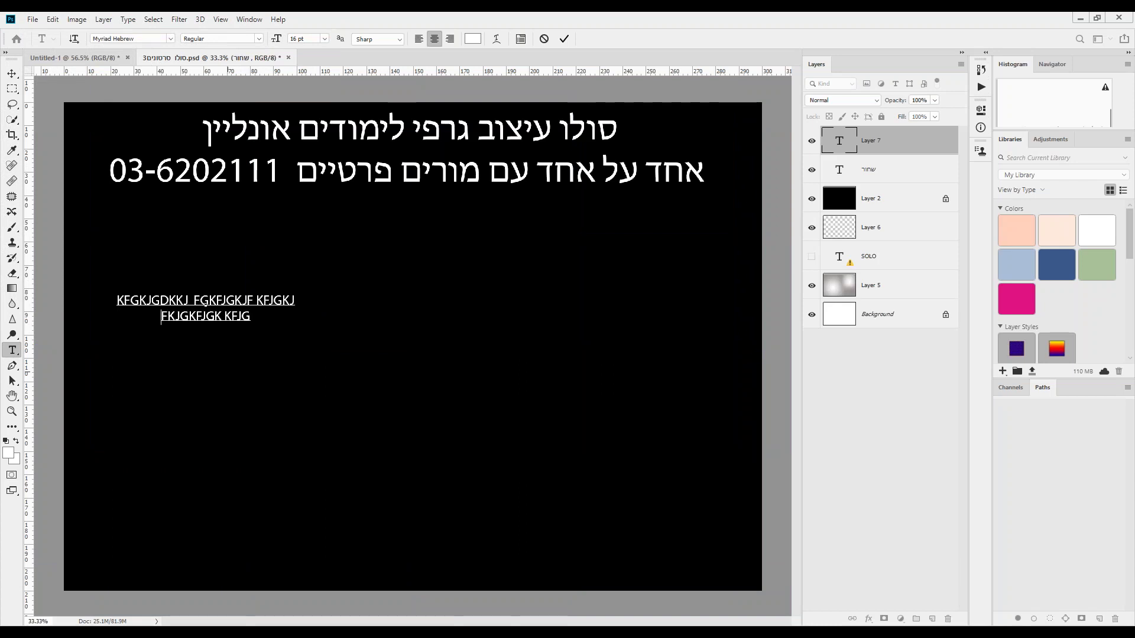
- Copy the filler text and paste it repeatedly until the layer becomes a block of about sixteen lines
key("ctrl+a")
key("ctrl+c")
key("ctrl+v")
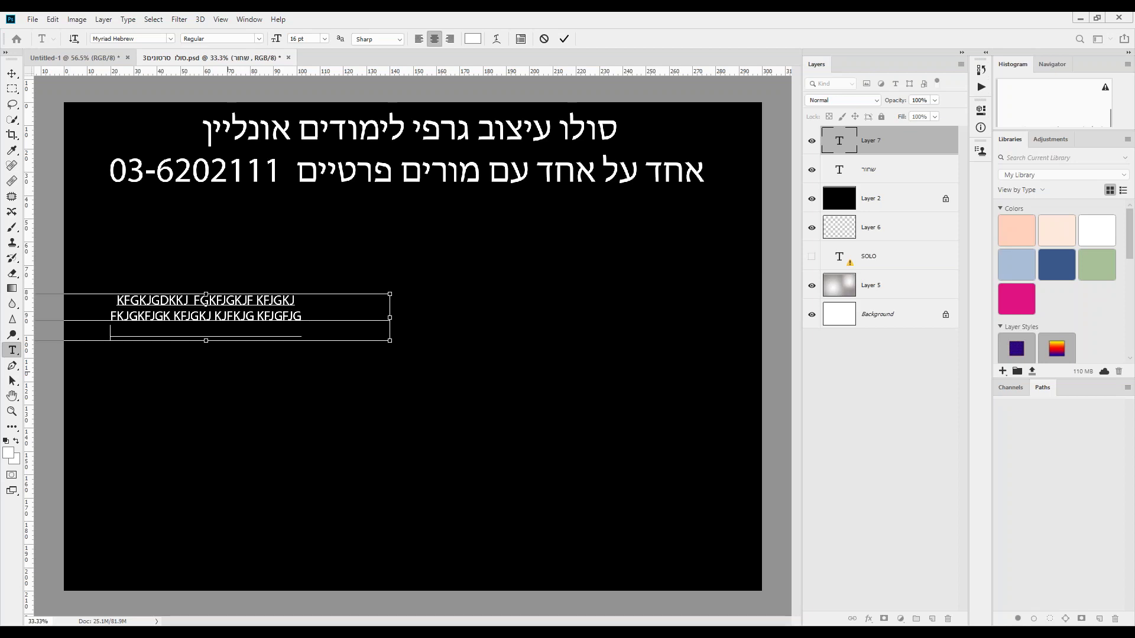
key("ctrl+v")
key("ctrl+v")
key("ctrl+v")
key("ctrl+v")
key("ctrl+v")
key("Return")
key("ctrl+v")
key("ctrl+v")
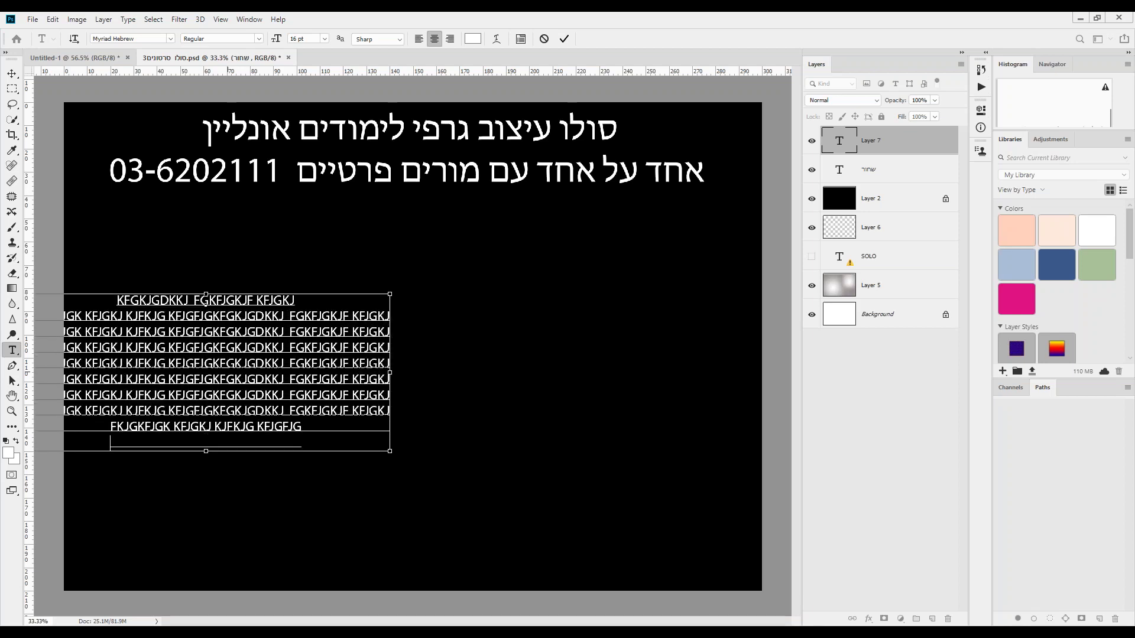
key("ctrl+v")
key("ctrl+v")
key("ctrl+v")
key("ctrl+v")
key("ctrl+v")
key("ctrl+v")
key("ctrl+v")
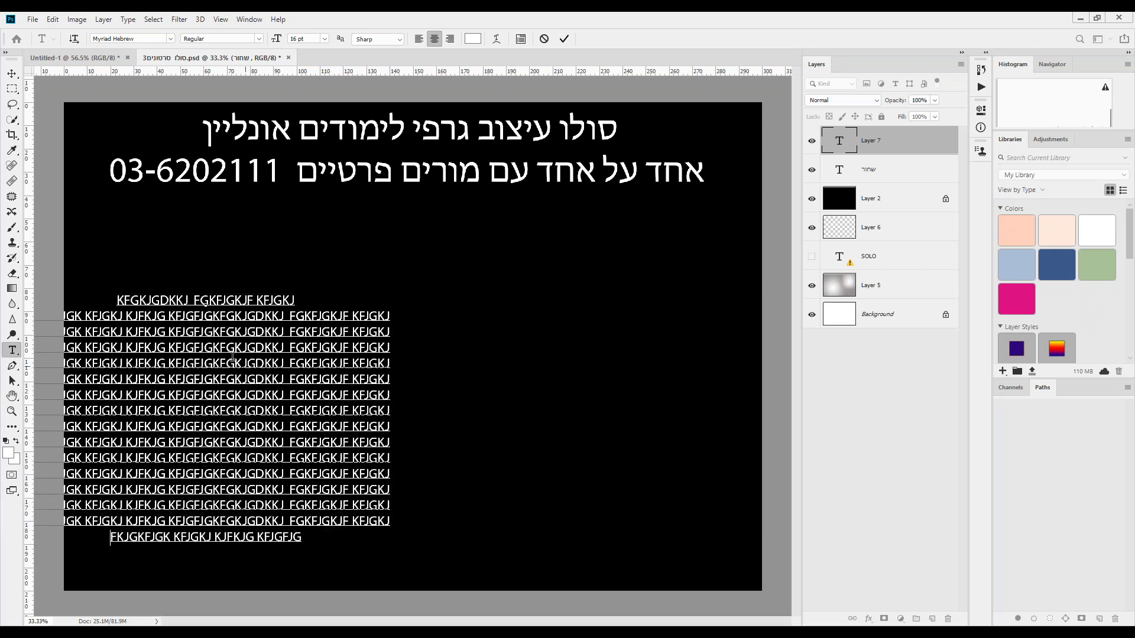
- Place a duplicate of the filler text block beside the original so the lines span the canvas width
left_click(8, 75)
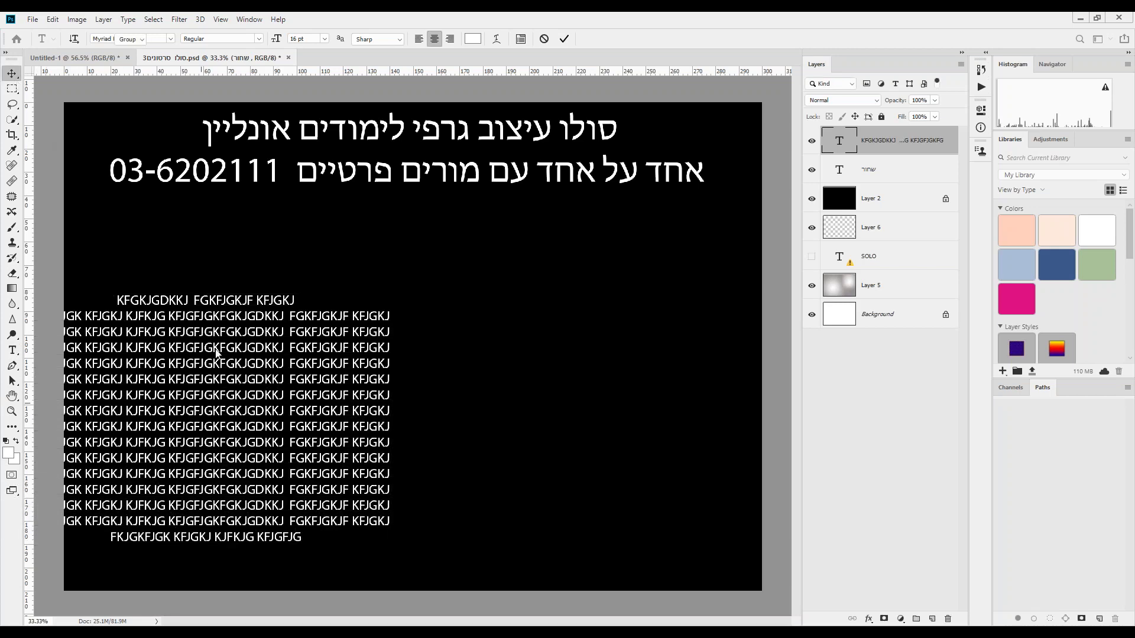
left_click_drag(214, 386, 593, 360)
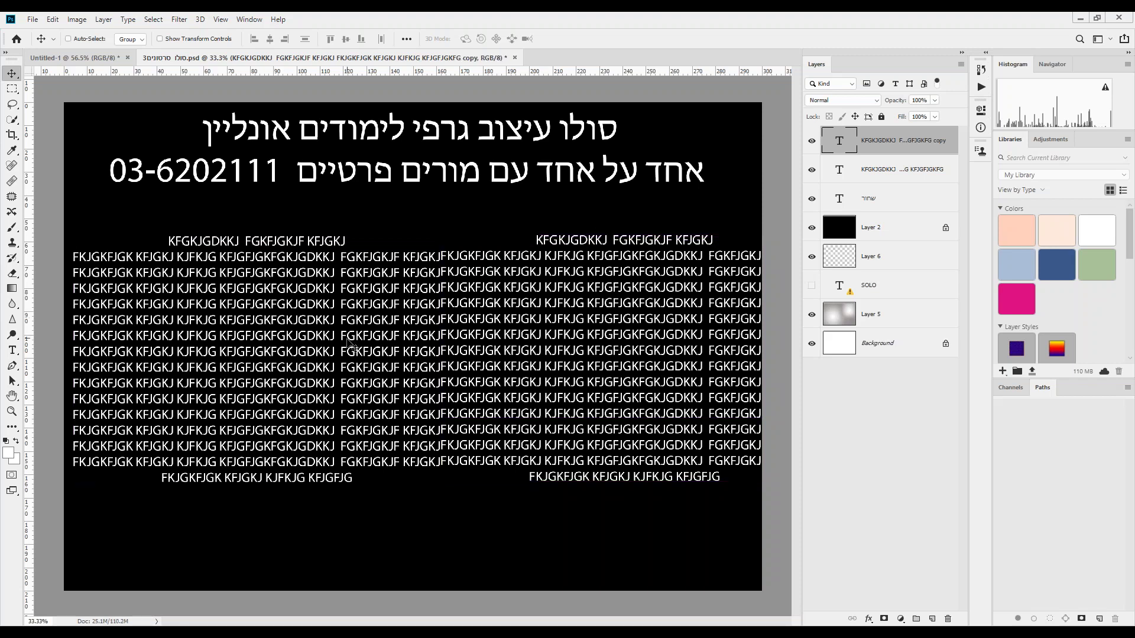
- Select the whole canvas, crop the image to it to cut off the overflowing content, and deselect
key("ctrl+a")
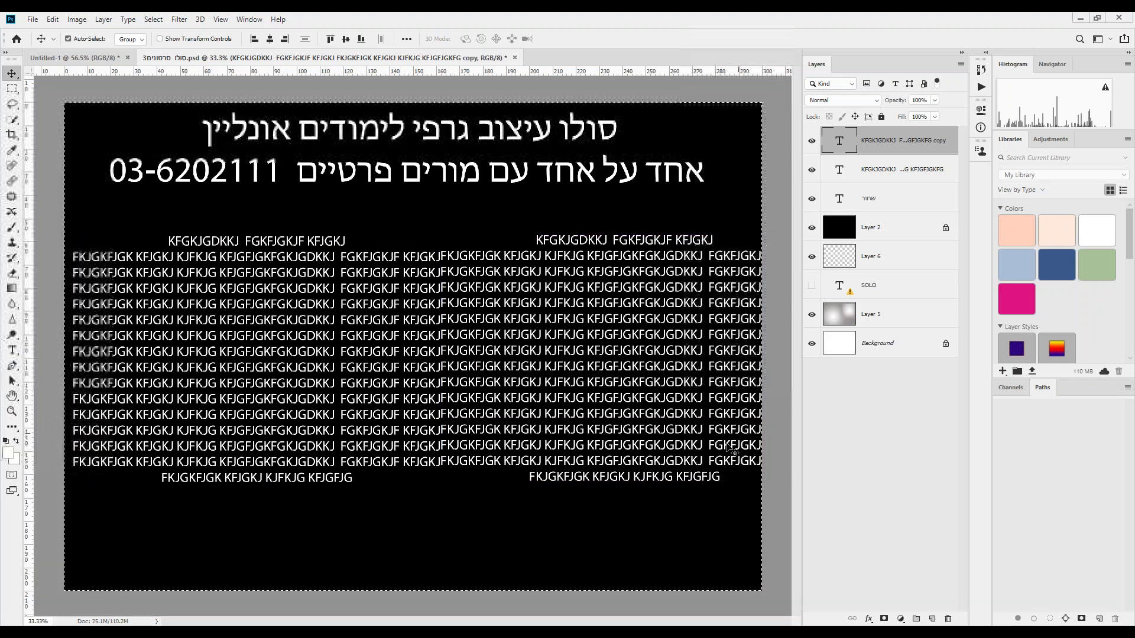
left_click(76, 19)
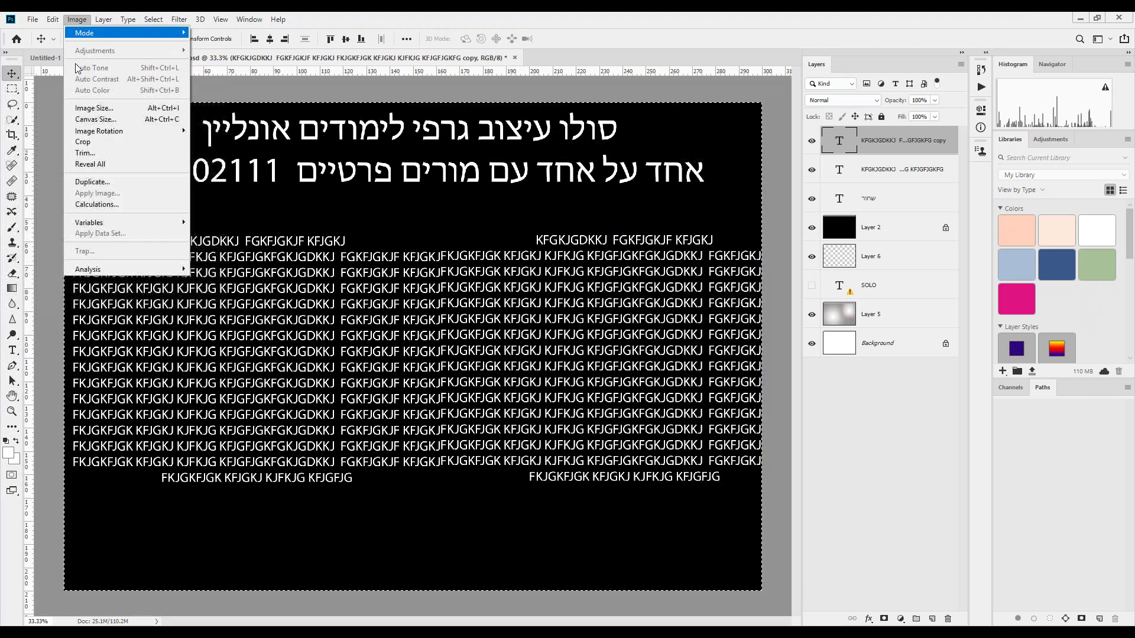
left_click(82, 142)
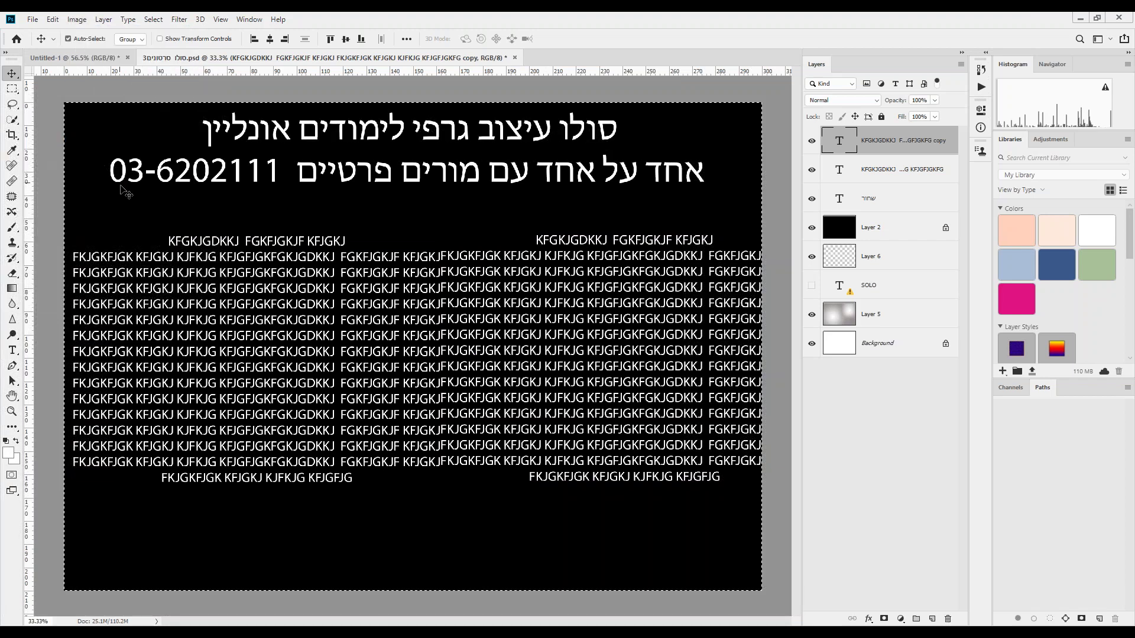
key("ctrl")
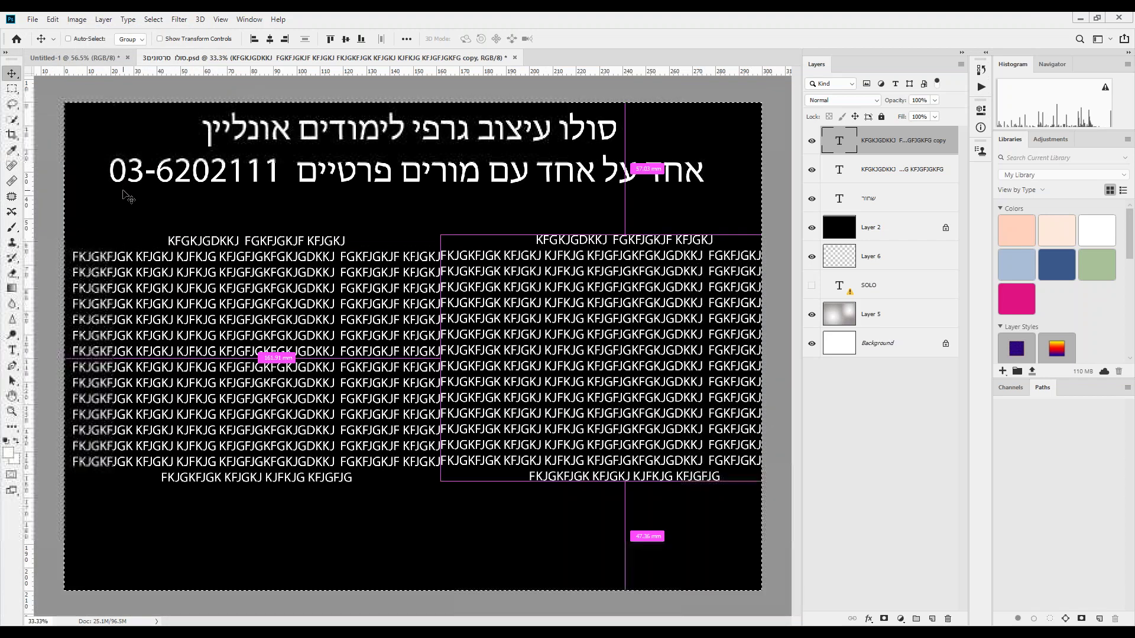
- Identify the two filler text layers by toggling their visibility and rasterize the type of both
left_click(812, 170)
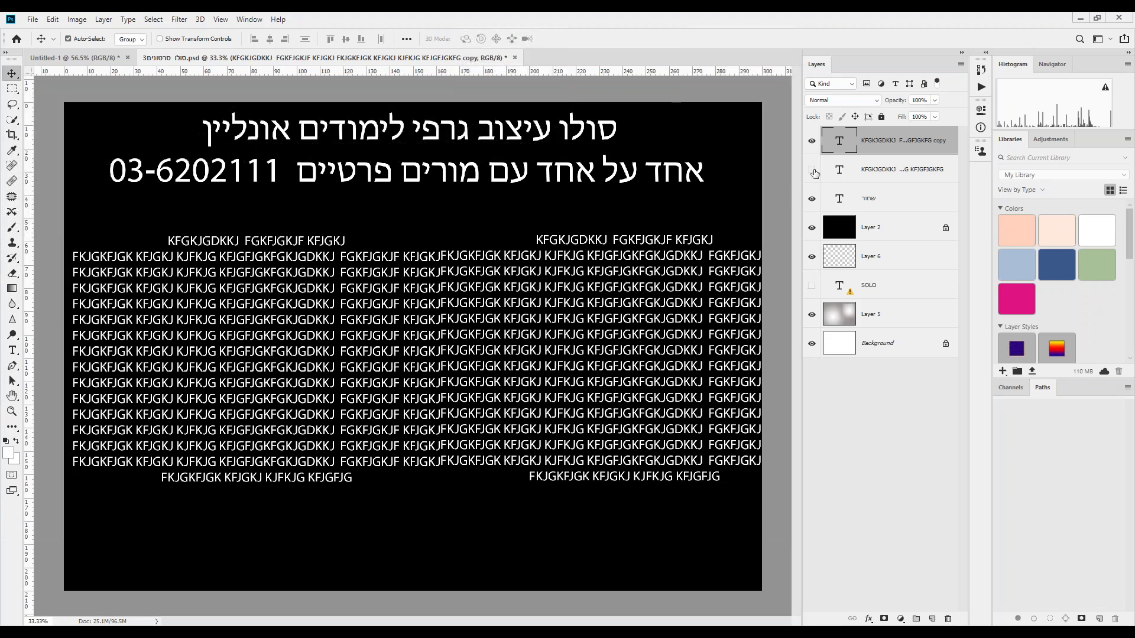
left_click(812, 170)
left_click(812, 141)
left_click(812, 142)
right_click(891, 142)
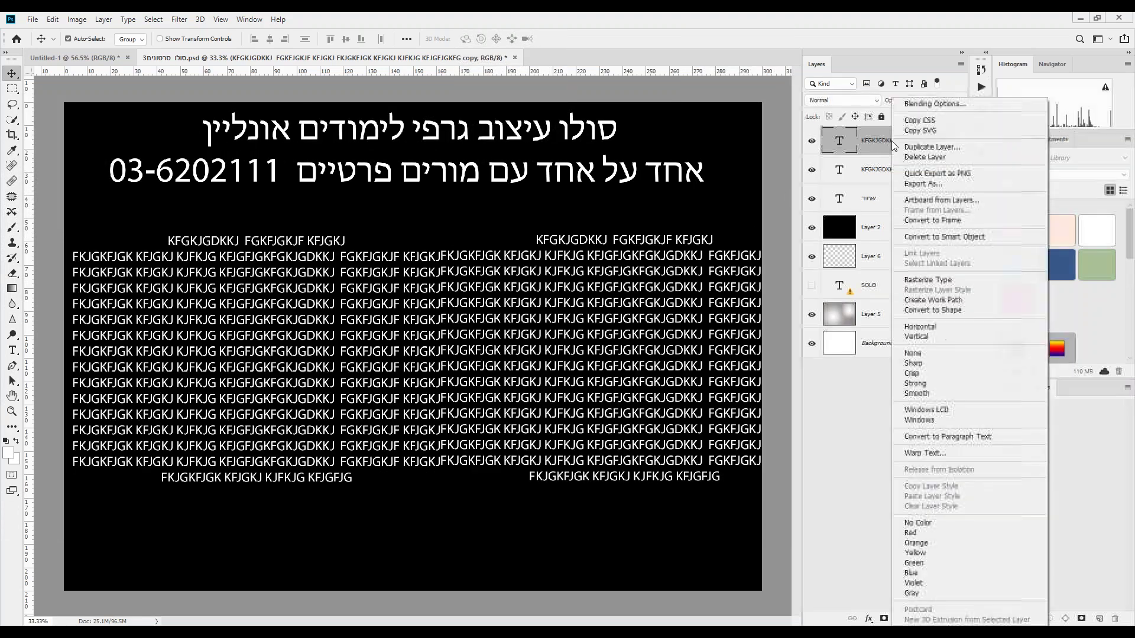
left_click(948, 286)
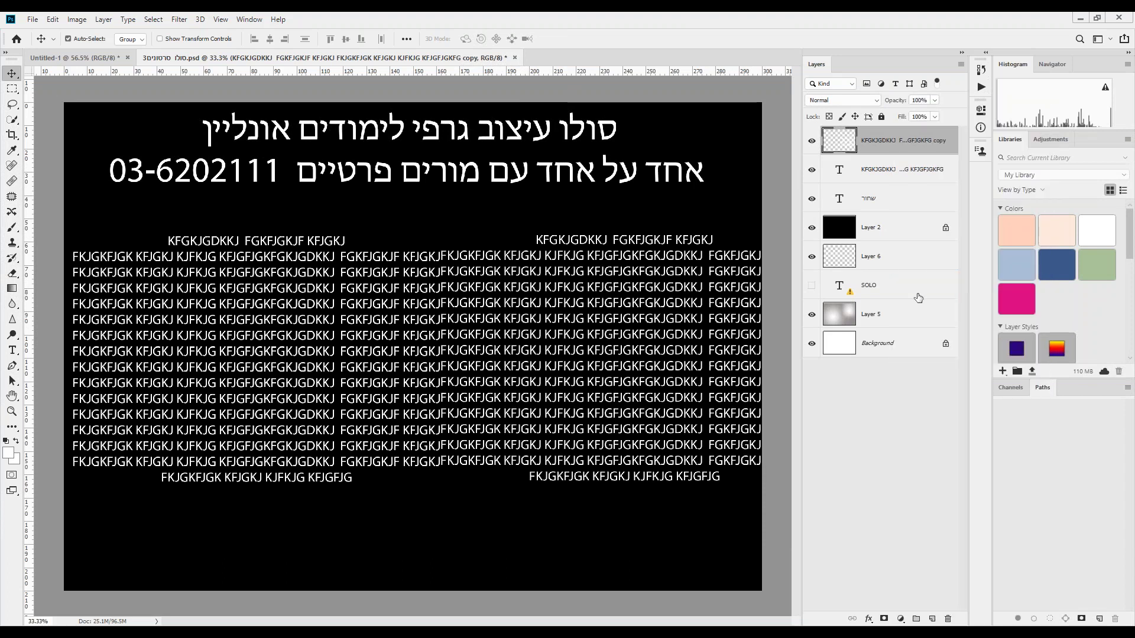
left_click(879, 175)
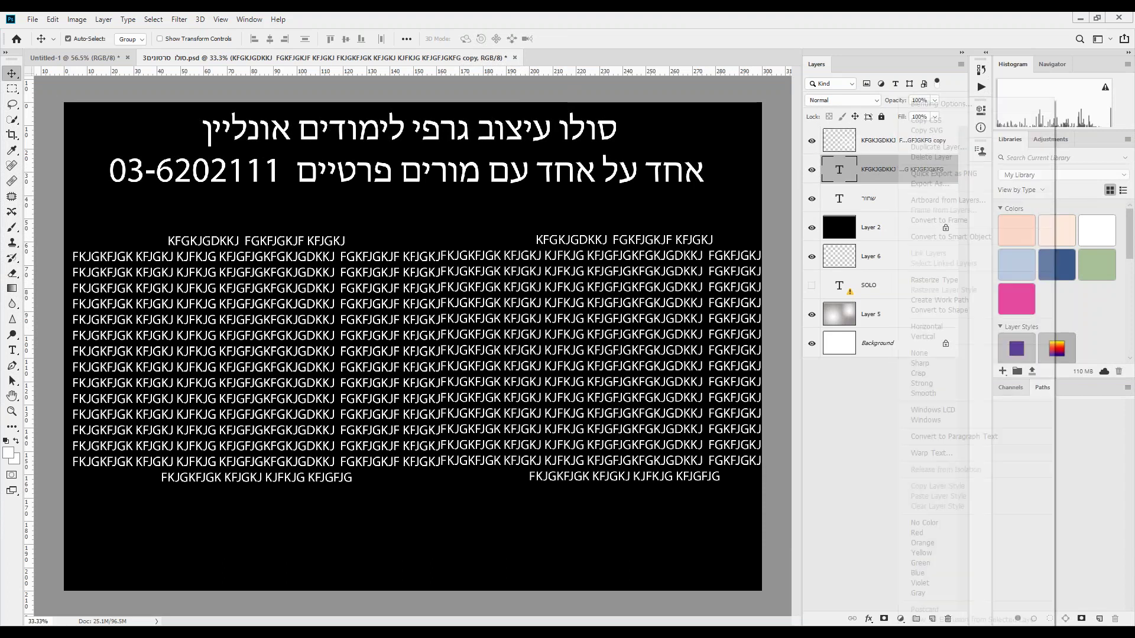
right_click(899, 172)
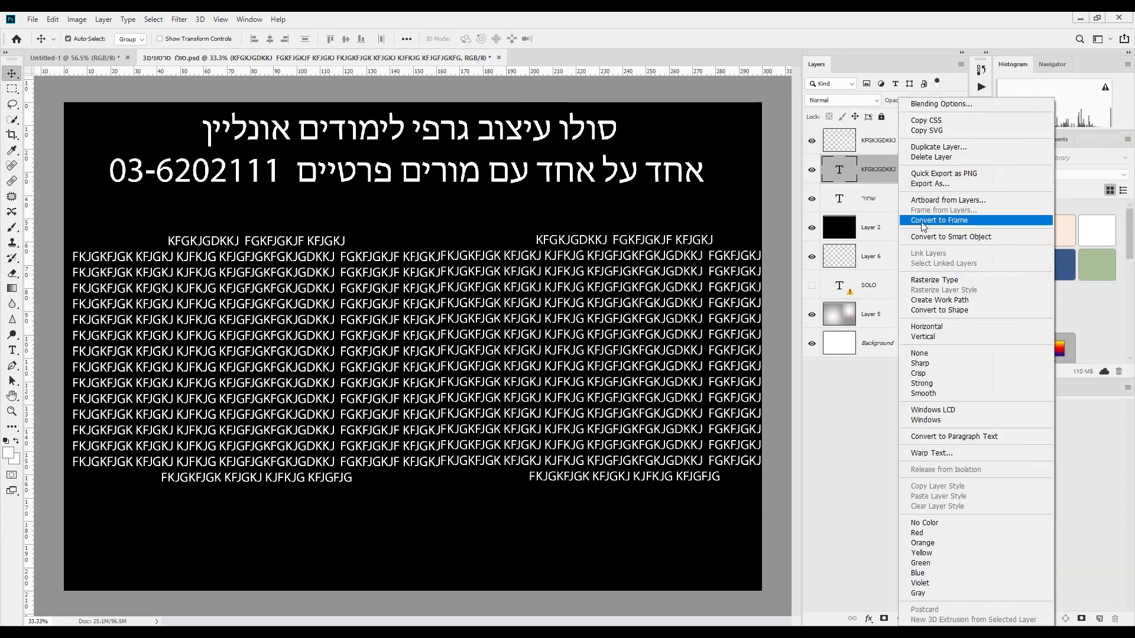
left_click(926, 281)
- Merge the rasterized filler text copy down into the original filler text layer
left_click(901, 140)
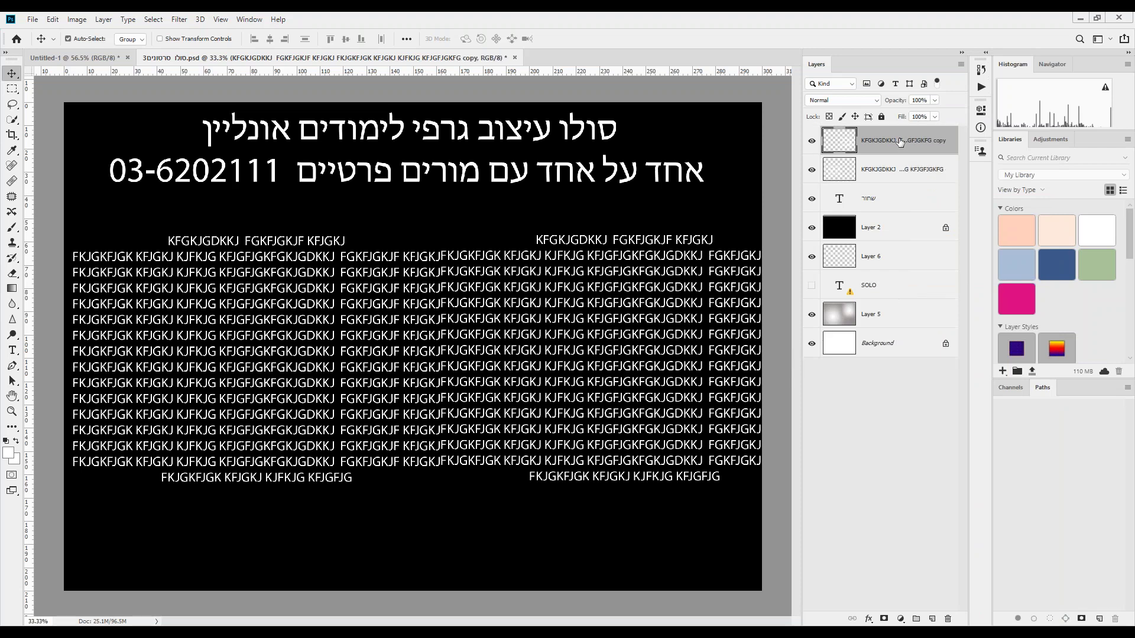
right_click(900, 142)
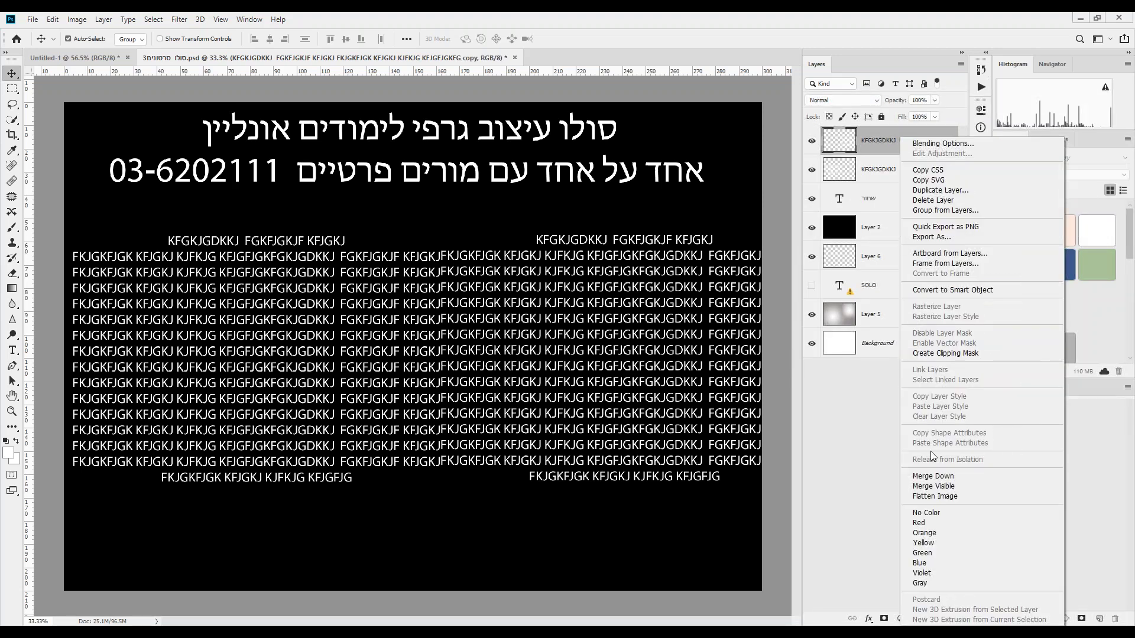
left_click(933, 476)
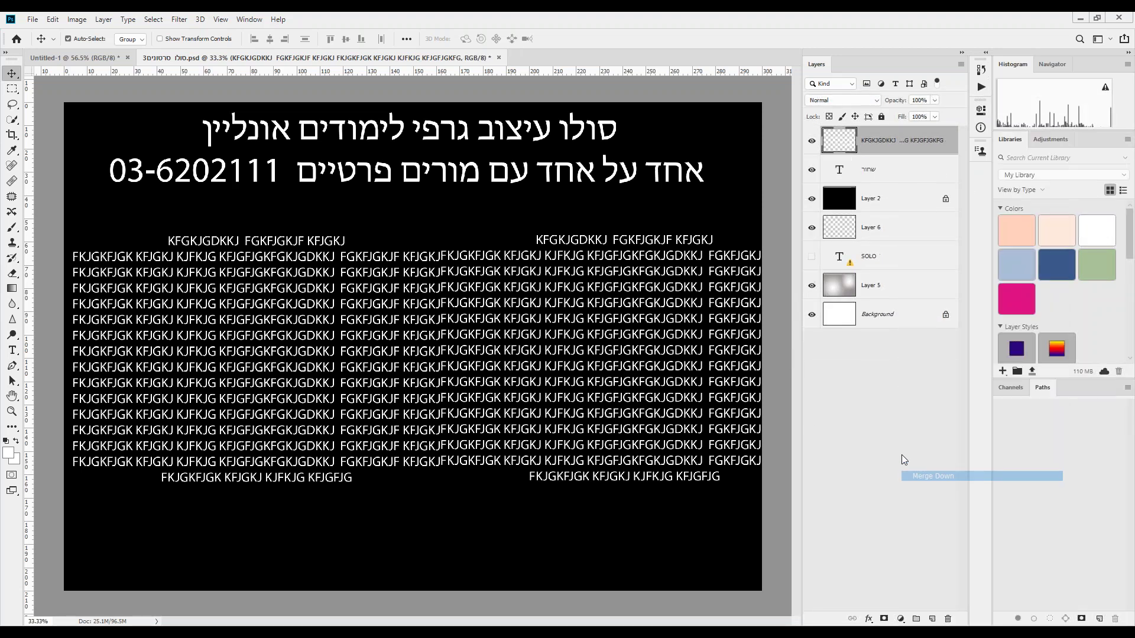
- Set the opacity of Layer 5 to 37% and check the merged filler text by toggling its visibility
left_click(407, 299)
key("3")
key("7")
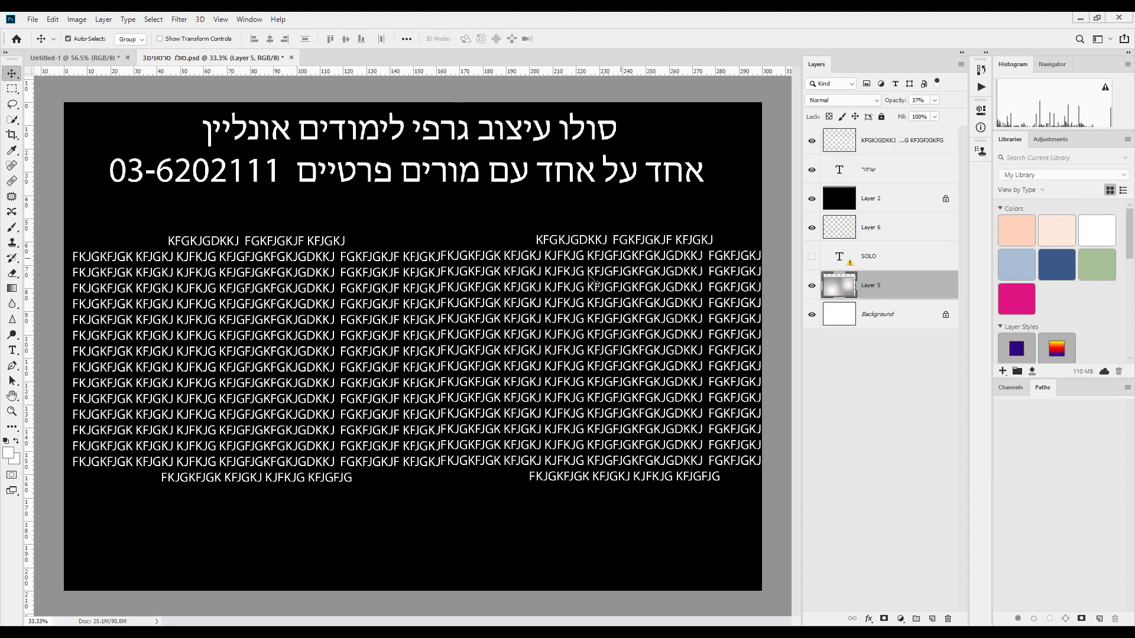
left_click(811, 142)
left_click(810, 142)
- Add a new text layer reading SOLO in red below the filler text
left_click(12, 350)
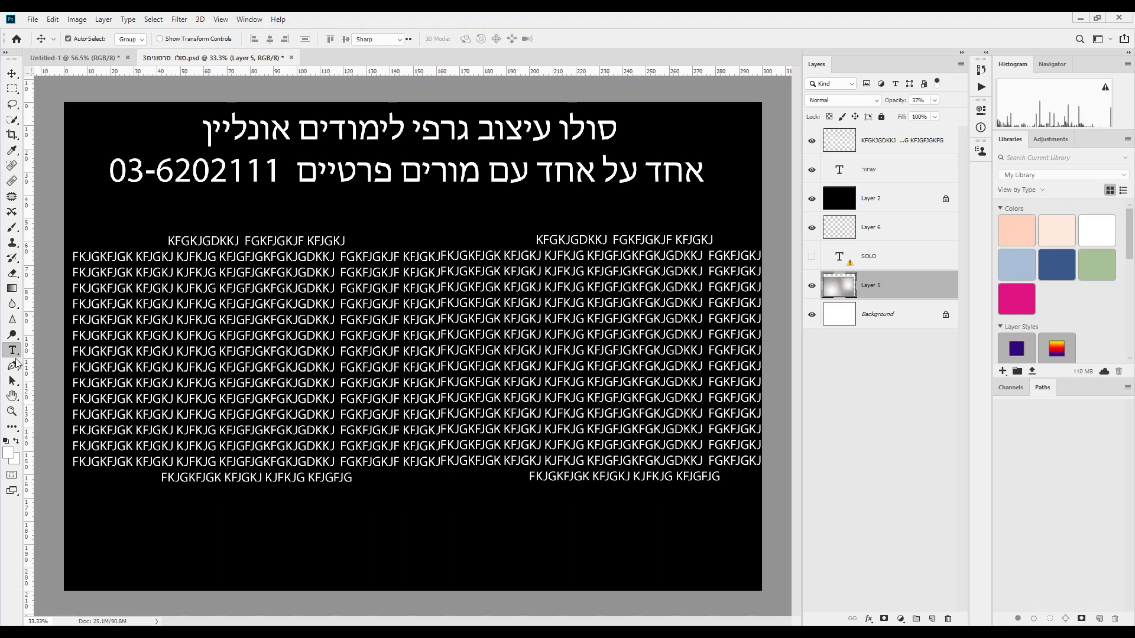
left_click(192, 518)
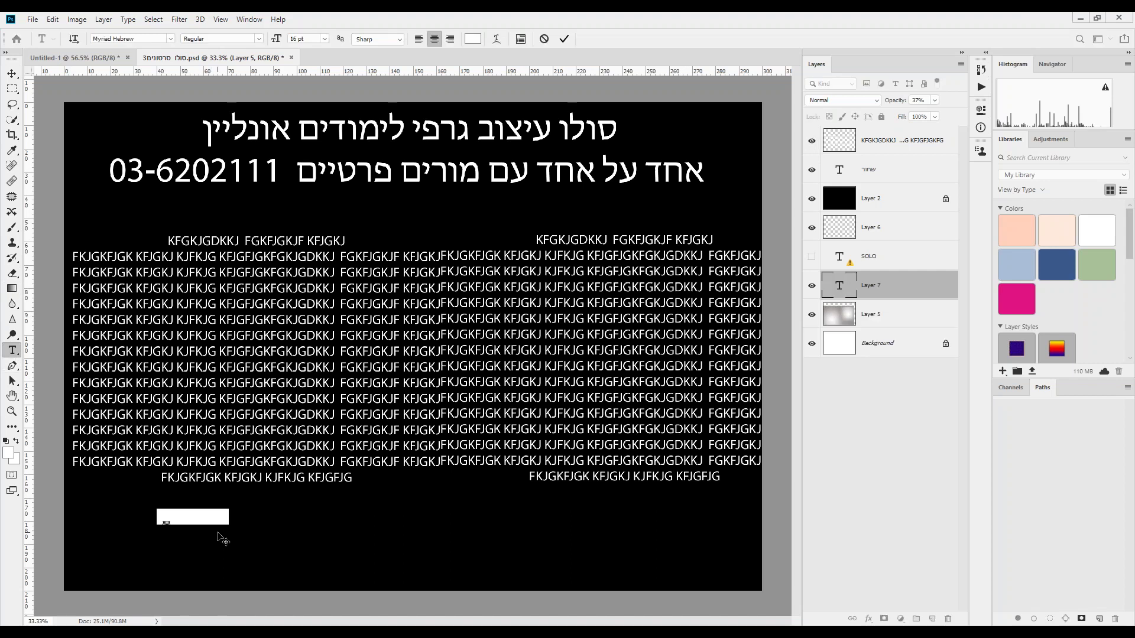
key("BackSpace")
key("ctrl+z")
left_click(473, 38)
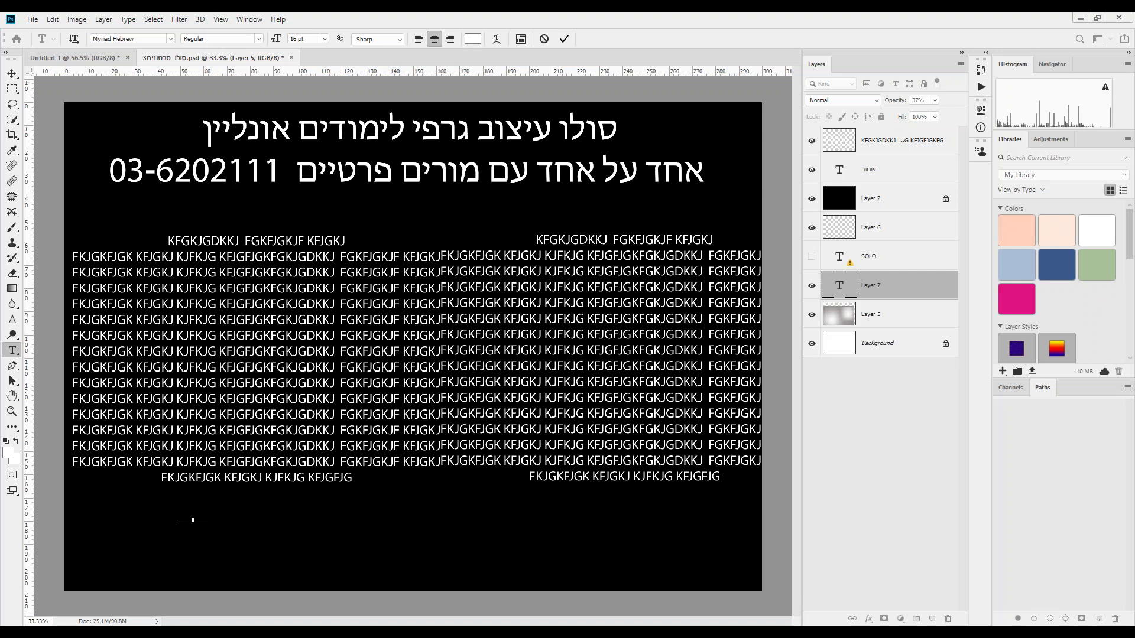
left_click(689, 421)
left_click(803, 416)
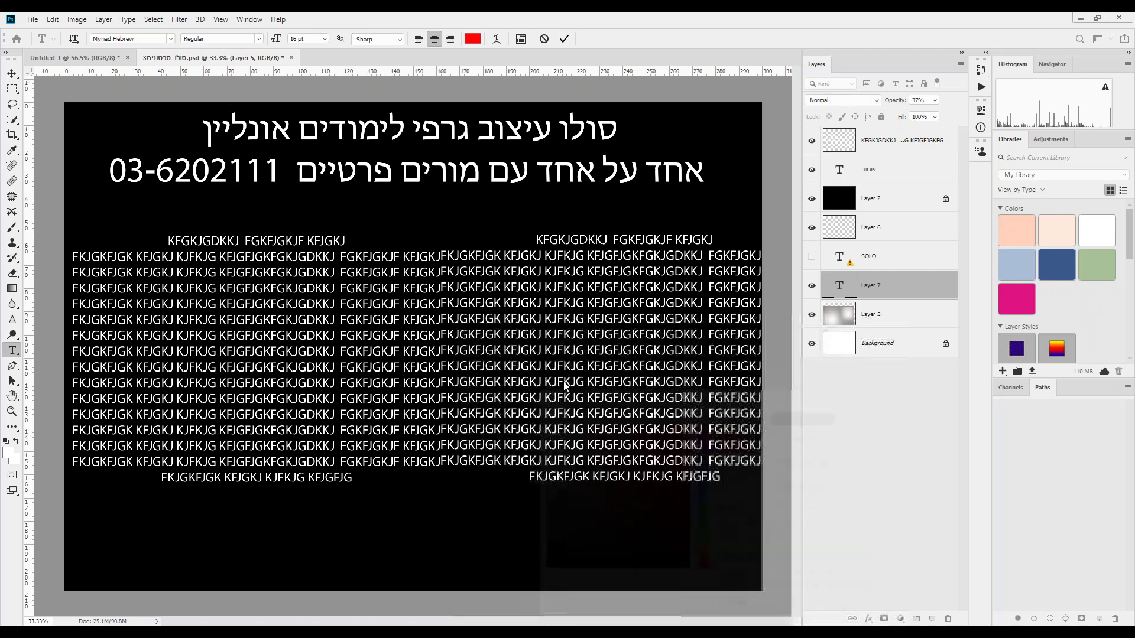
left_click(12, 73)
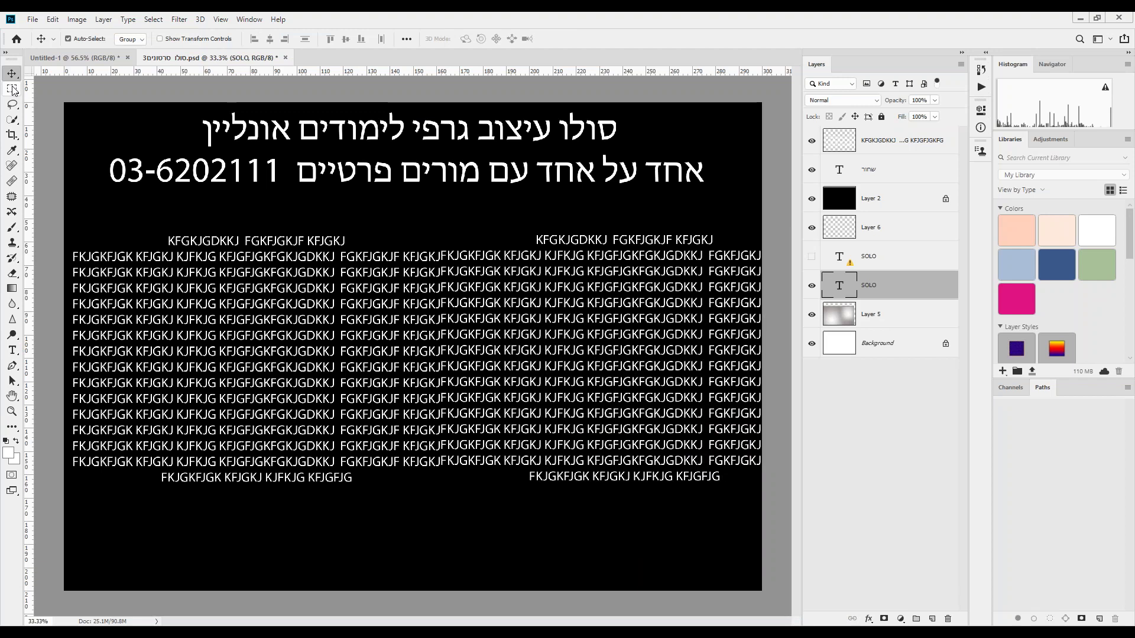
- Scale the red SOLO text up with Free Transform to about 200 mm wide
key("ctrl+t")
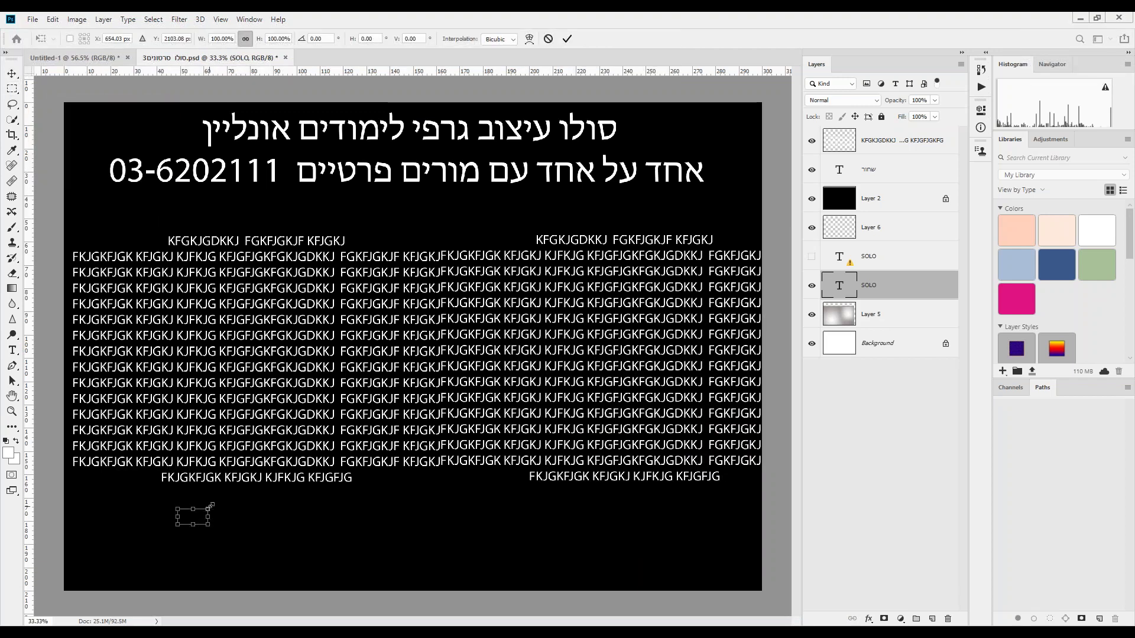
left_click_drag(211, 506, 686, 264)
key("Return")
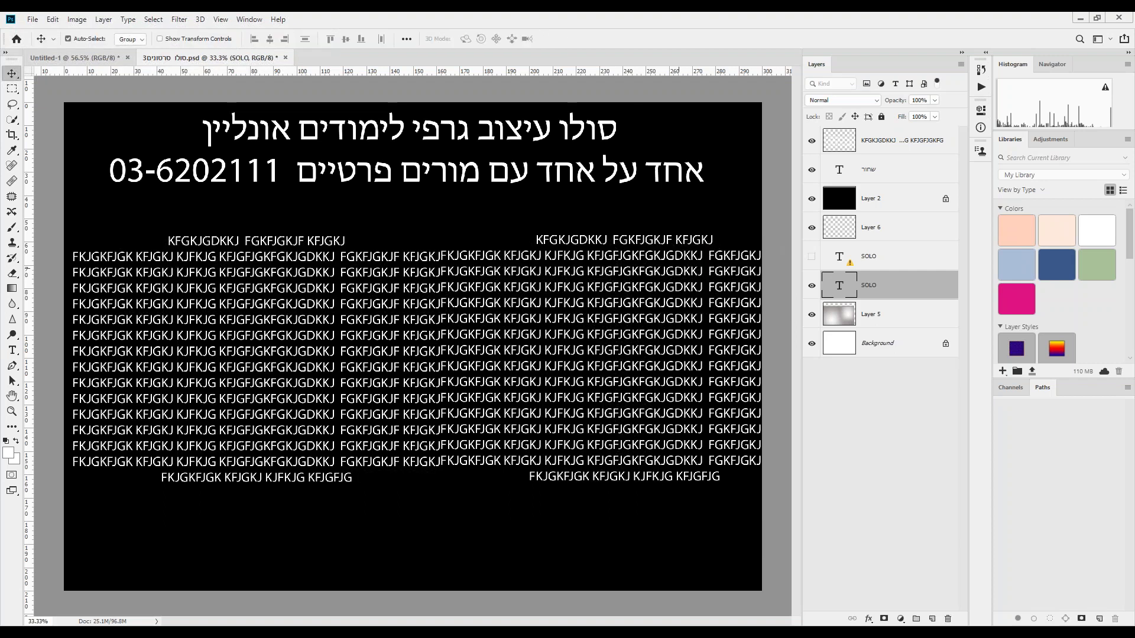
- Bring the red SOLO layer to the top of the layer stack and position the word over the middle of the filler text
left_click_drag(905, 289, 909, 140)
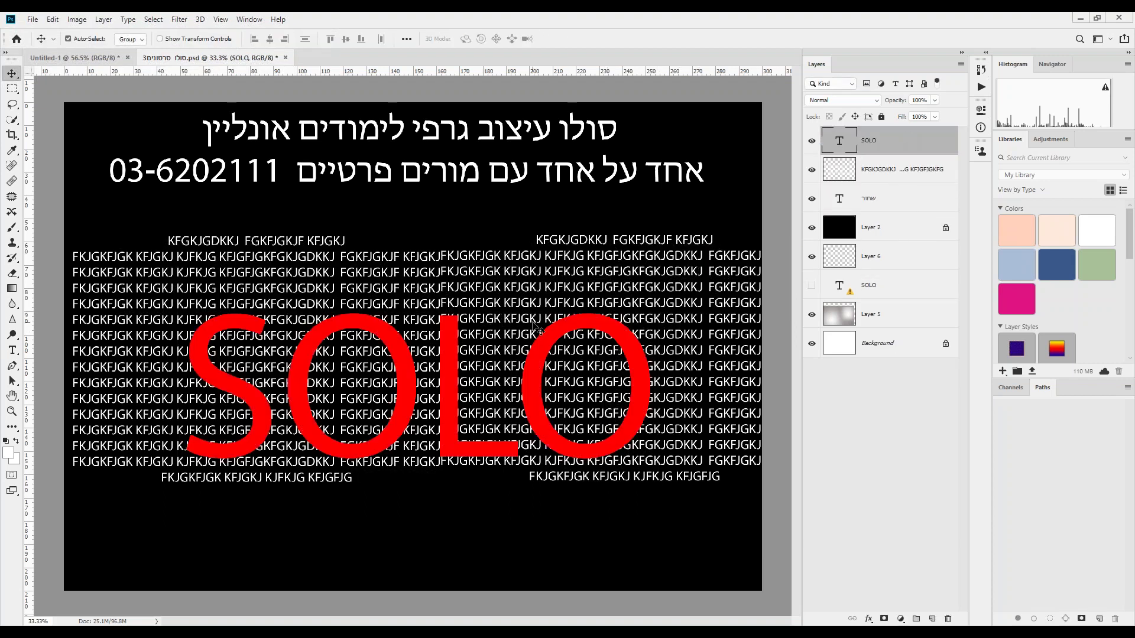
left_click_drag(554, 331, 521, 300)
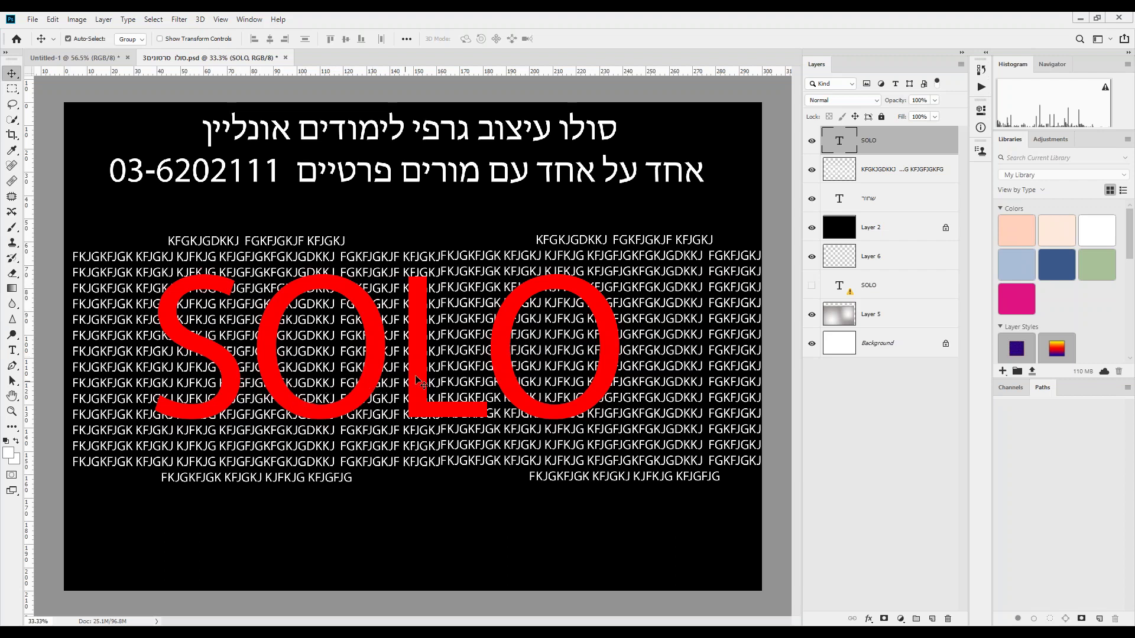
- Load the outline of the red SOLO lettering as a selection, hide that text layer and make the merged filler text layer active
left_click(838, 144, "ctrl")
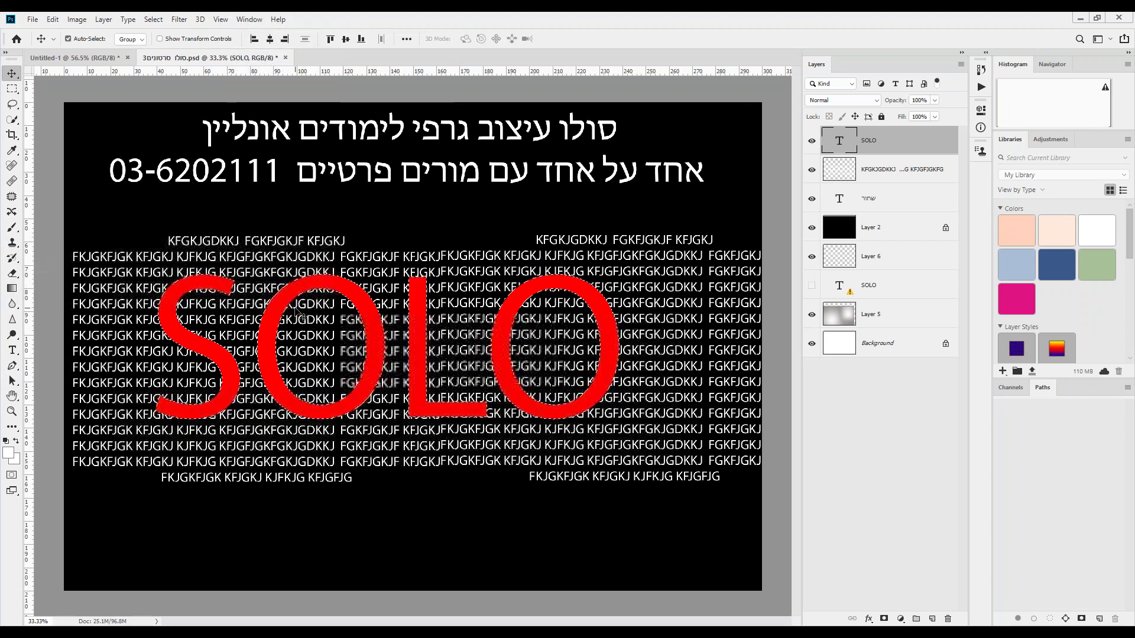
key("ctrl+d")
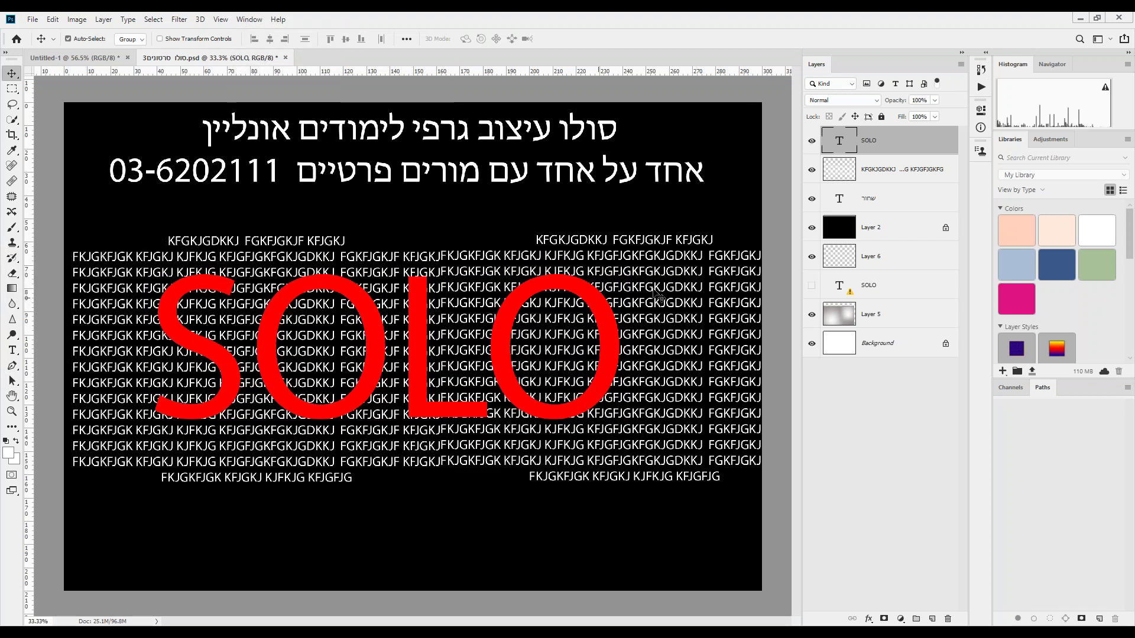
left_click(839, 142, "ctrl")
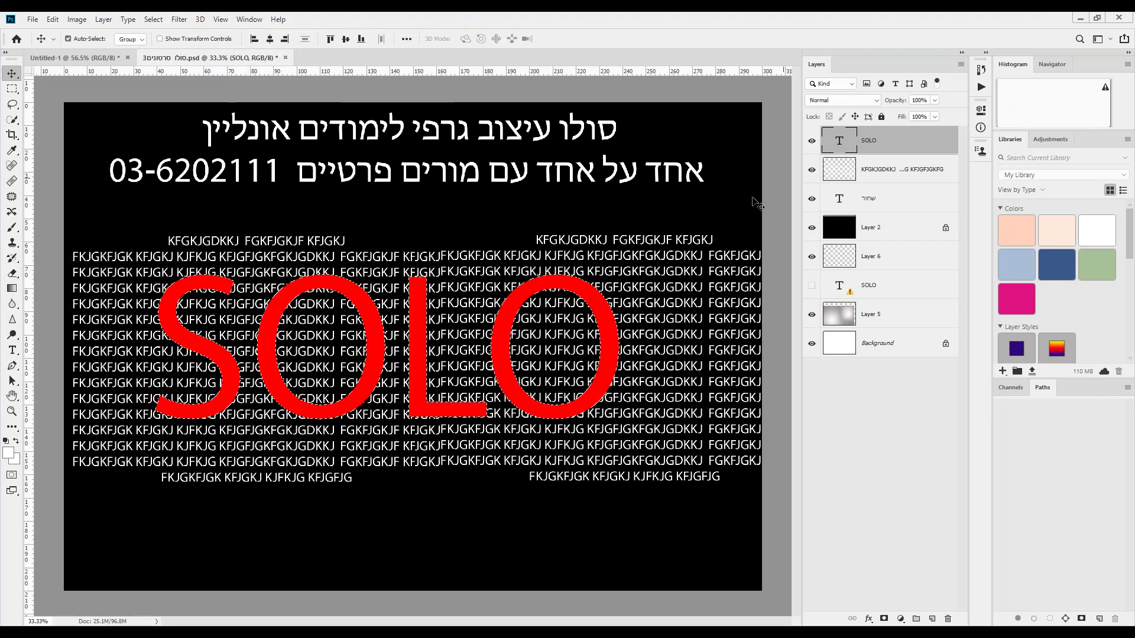
left_click(812, 142)
left_click(880, 171)
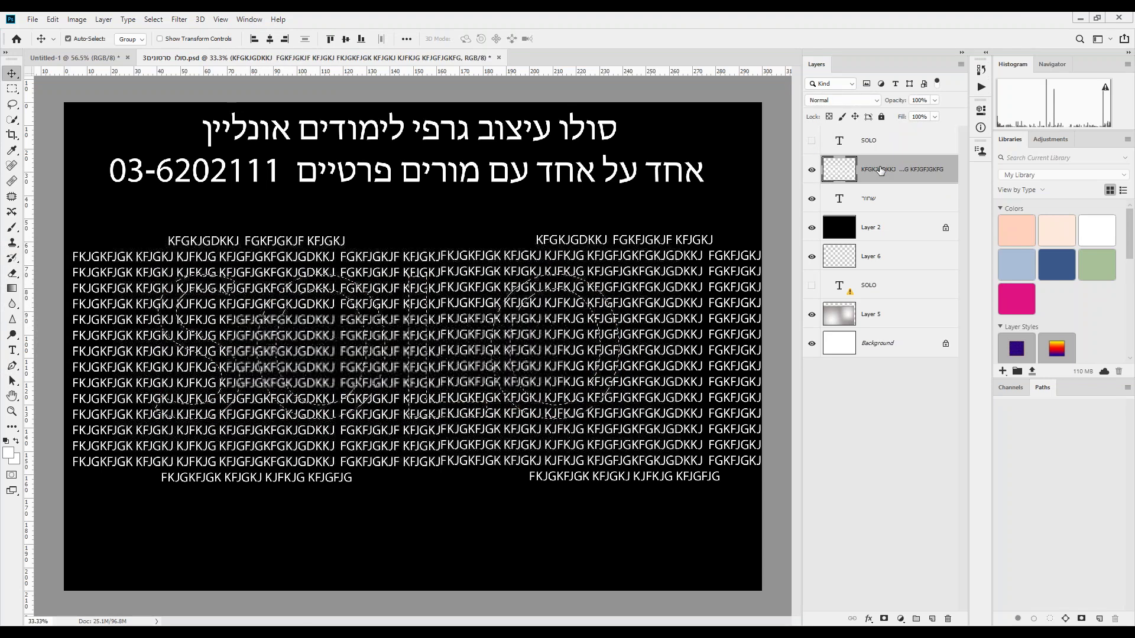
- Invert the selection, delete the filler text outside the SOLO letter shapes and deselect
left_click(152, 20)
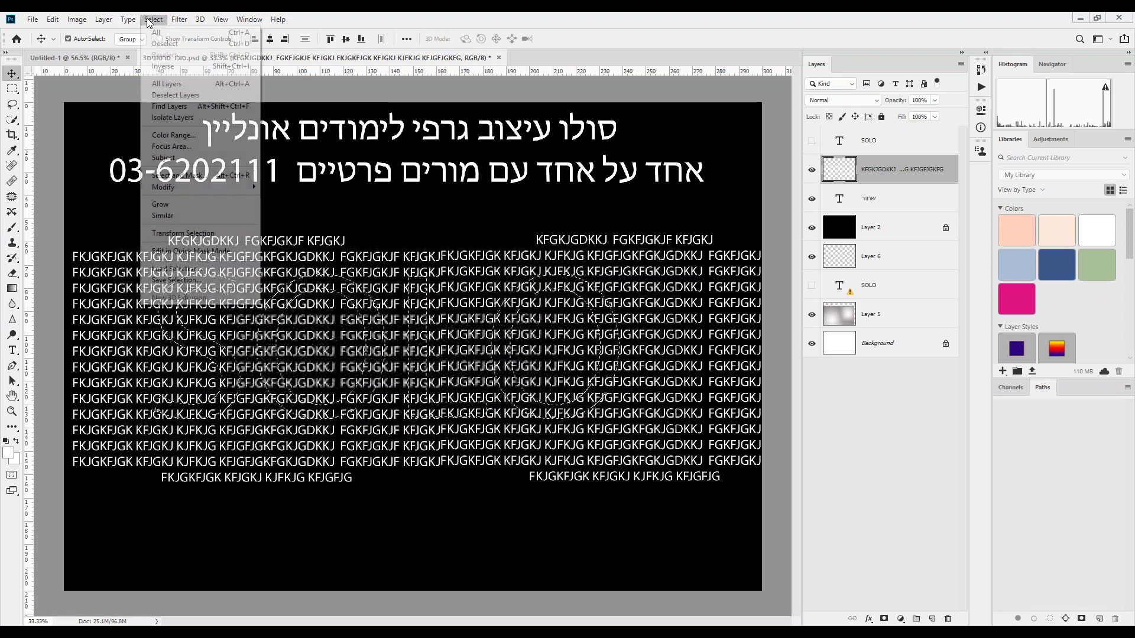
left_click(171, 66)
key("Delete")
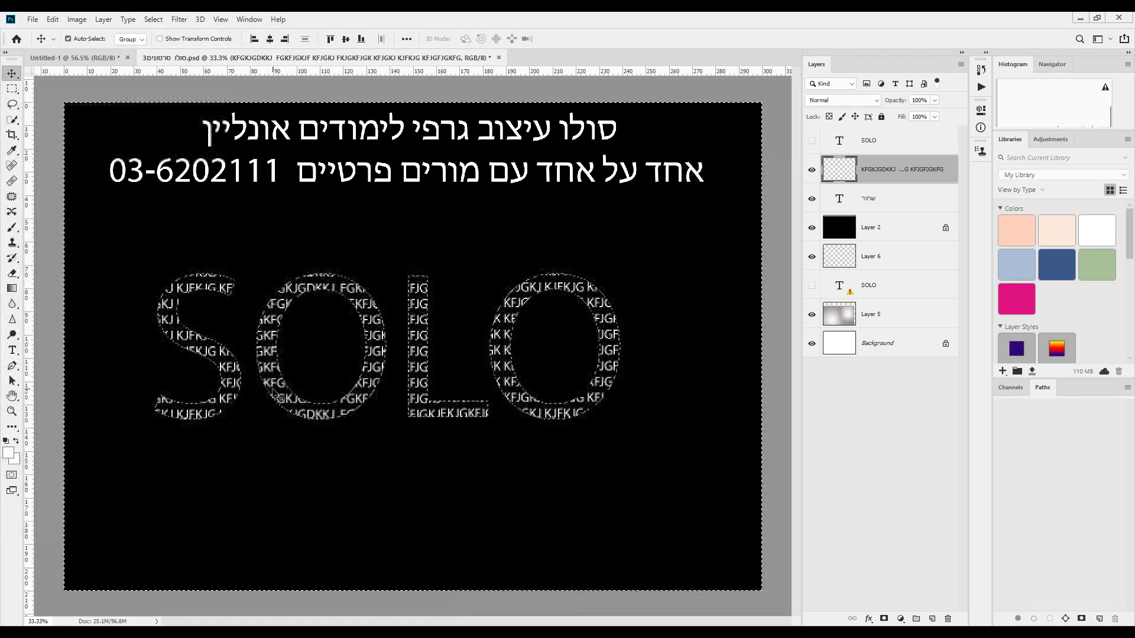
key("ctrl+d")
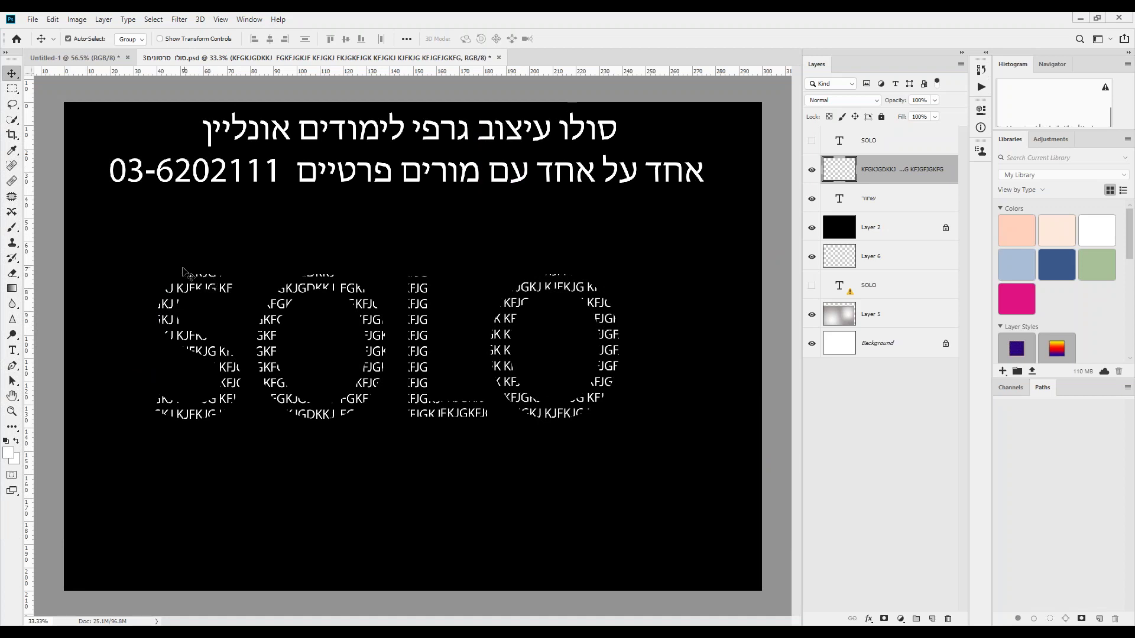
- Compare the result with the SAYE example in the Untitled-1 document and check the filler text by toggling its visibility
left_click(88, 57)
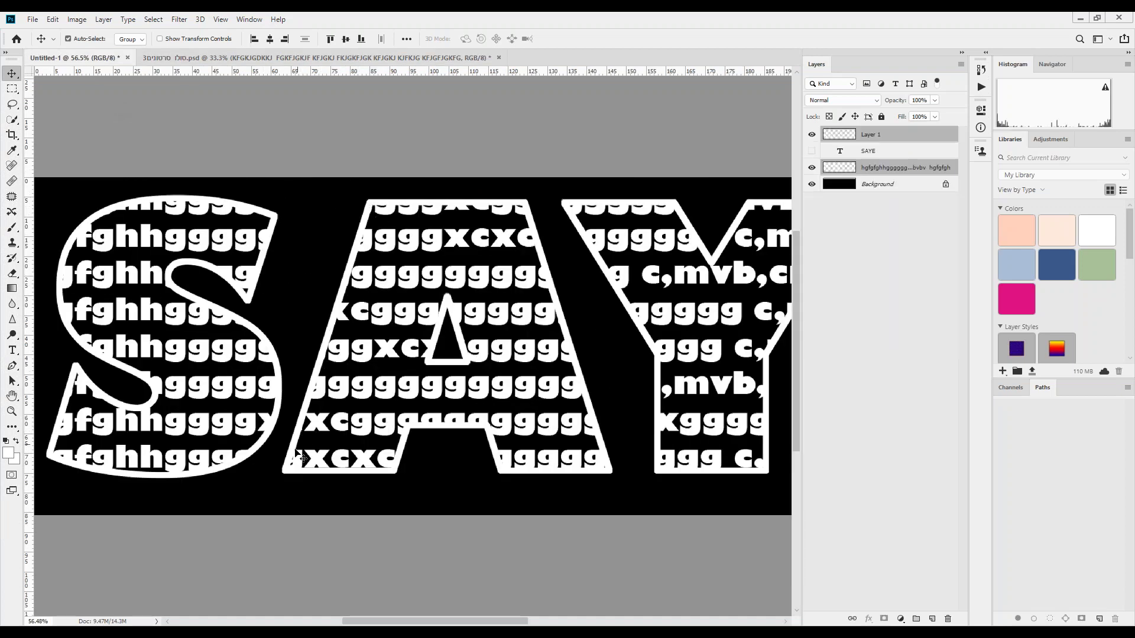
left_click(236, 55)
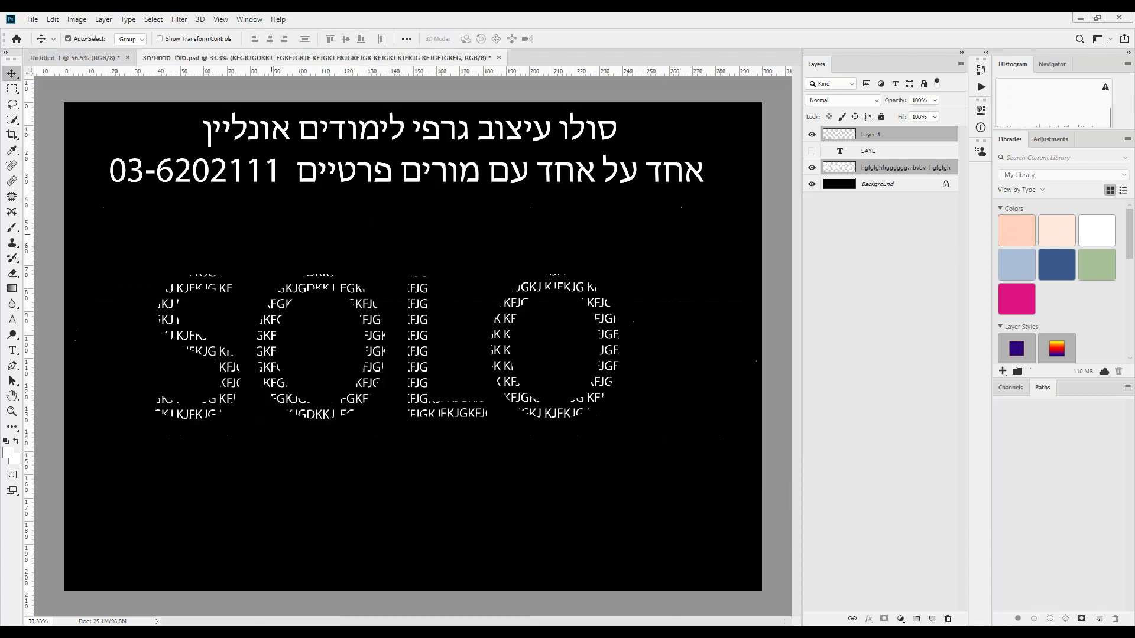
left_click(810, 171)
left_click(810, 171)
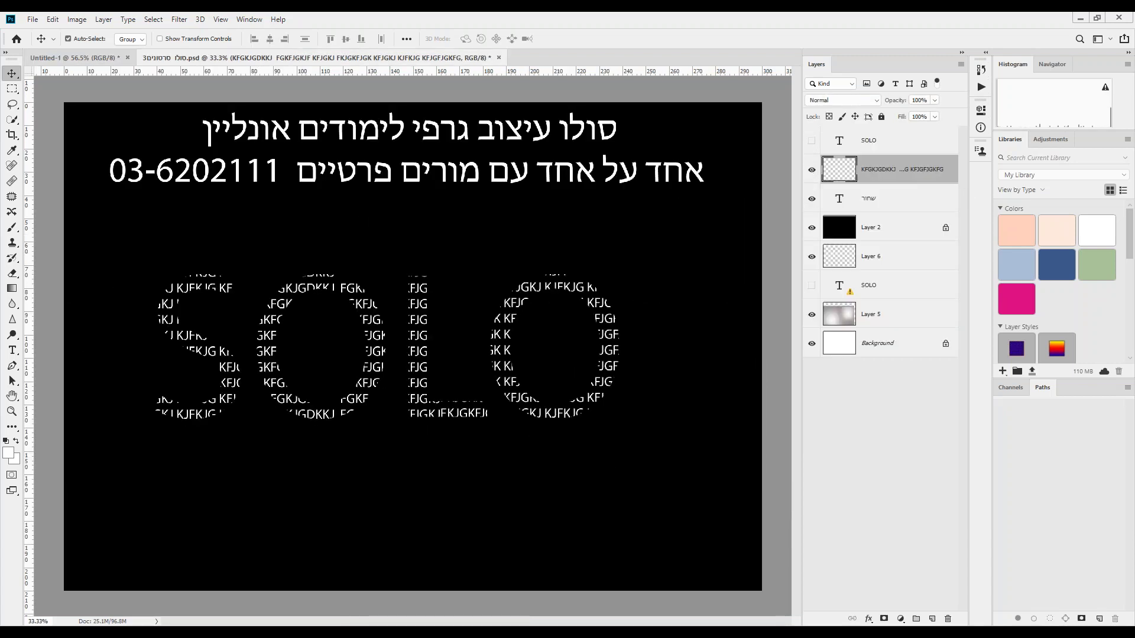
- Try a centered 10 px red stroke, color d30909, on the trimmed filler text layer and undo it
left_click(60, 22)
left_click(77, 215)
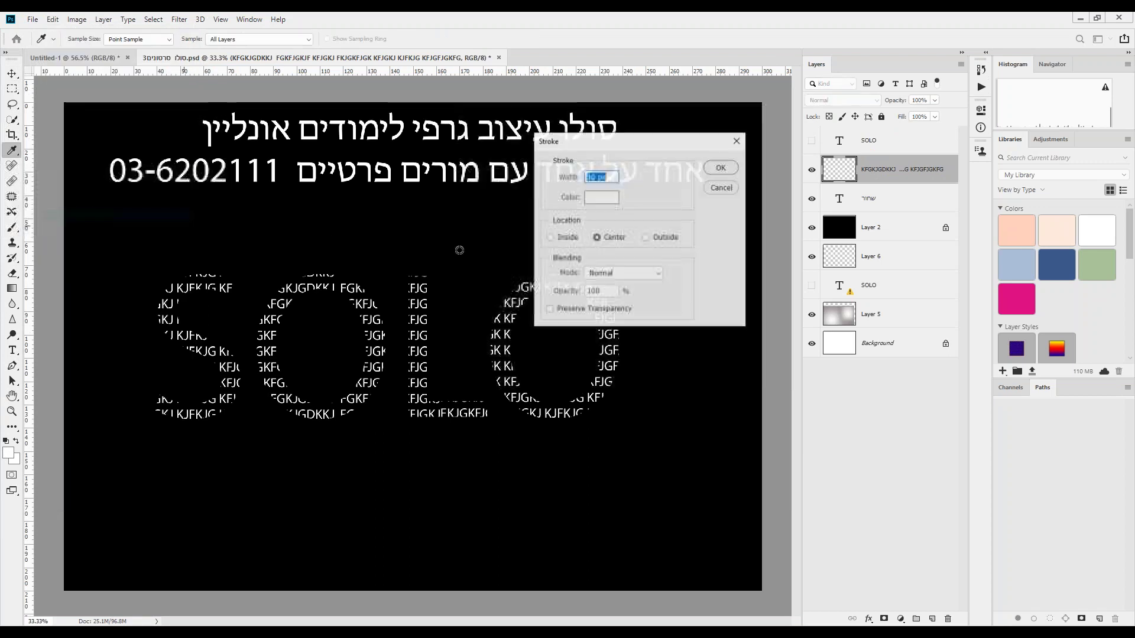
left_click(601, 197)
left_click(684, 447)
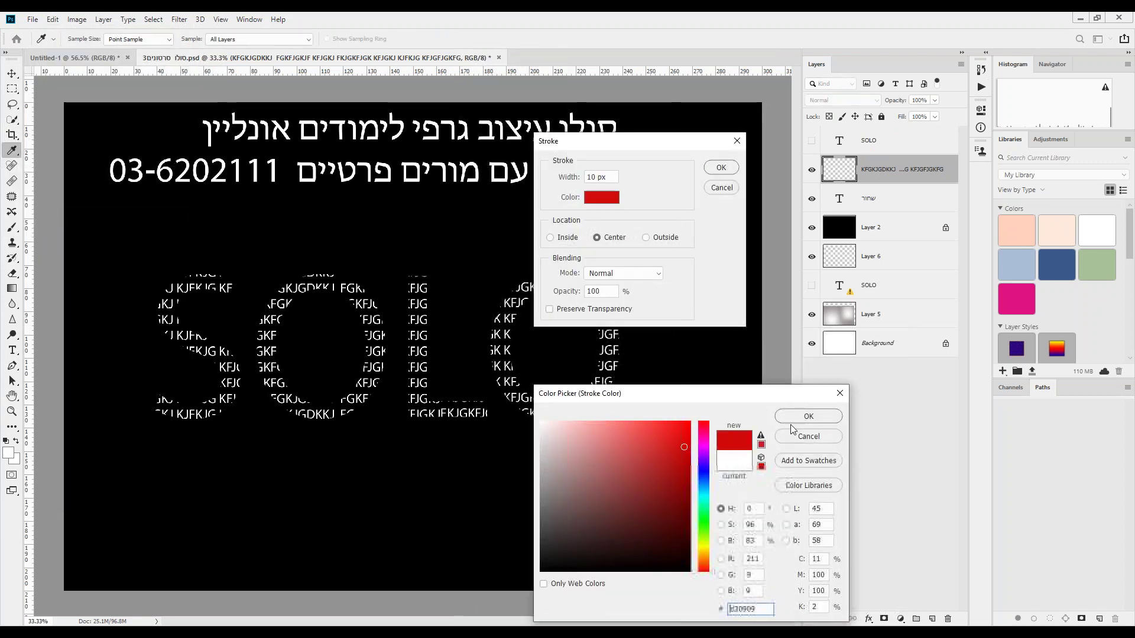
left_click(794, 417)
key("Return")
key("v")
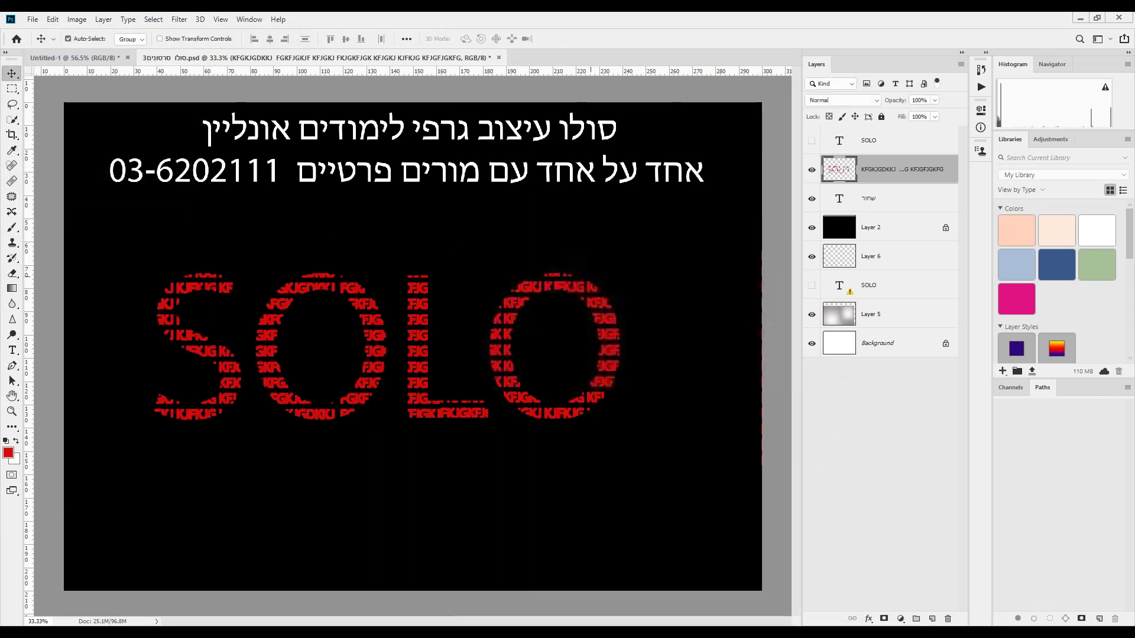
key("ctrl+z")
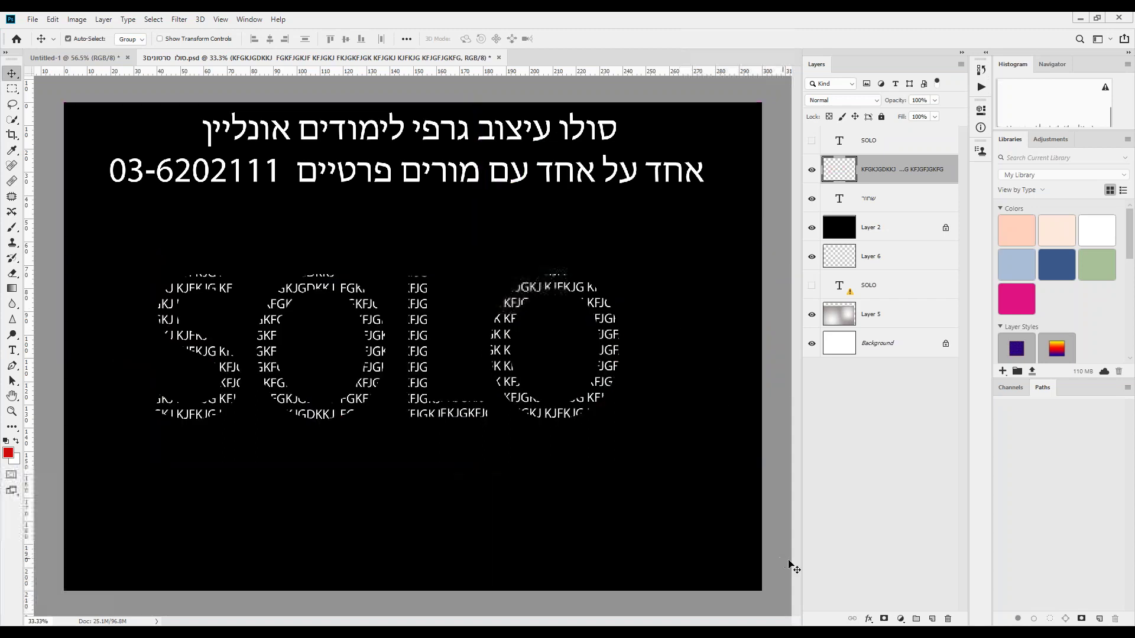
left_click(869, 619)
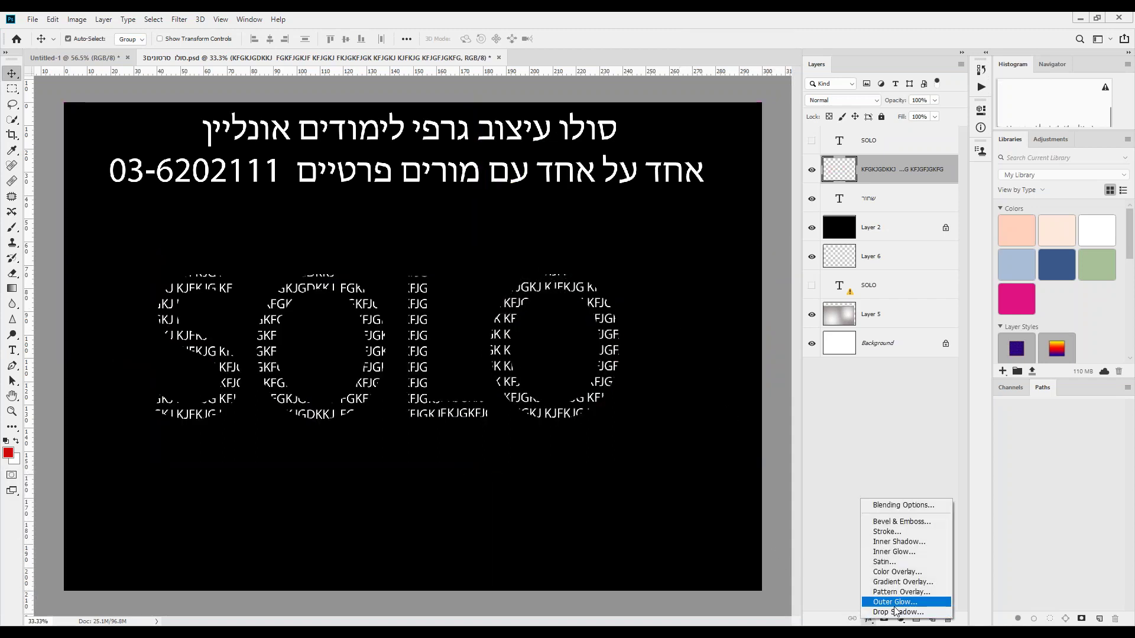
left_click(892, 533)
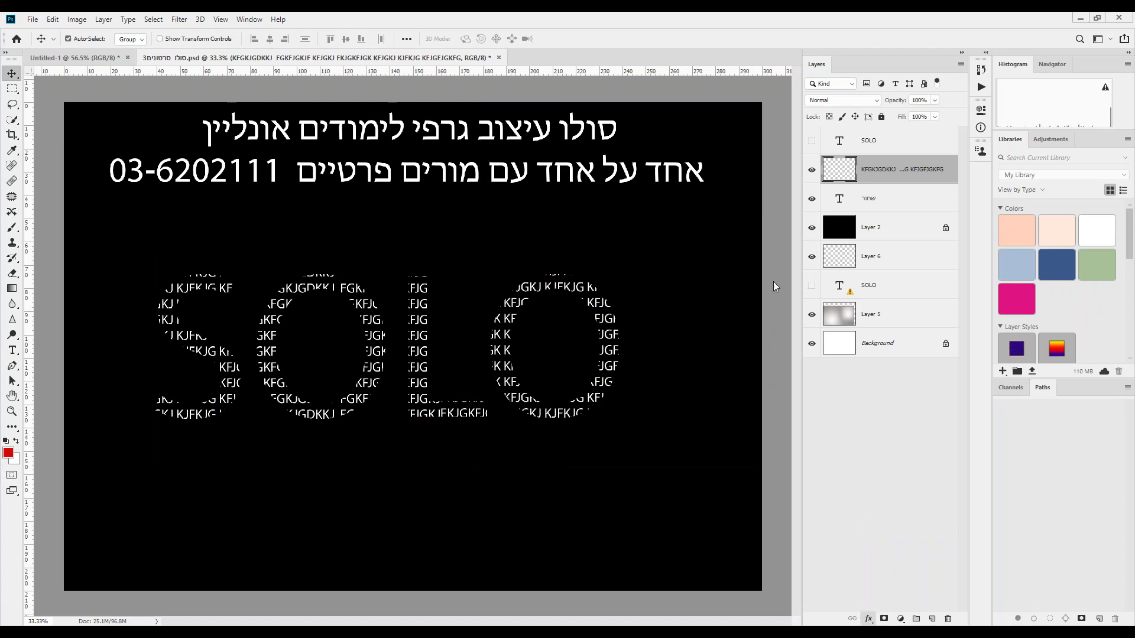
left_click_drag(793, 159, 773, 156)
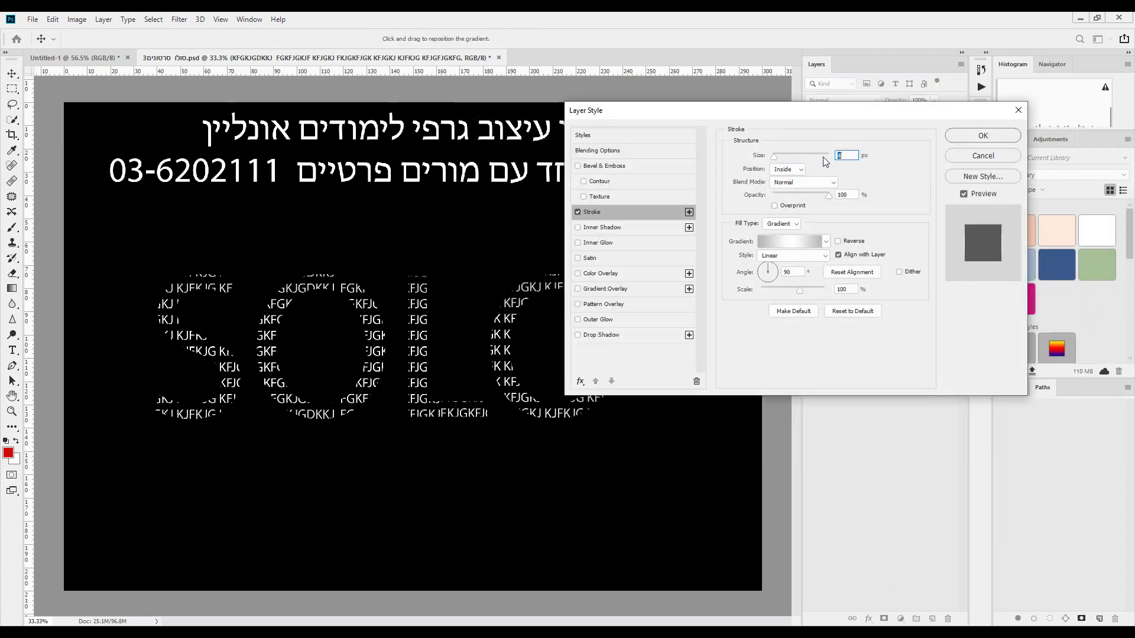
left_click(960, 157)
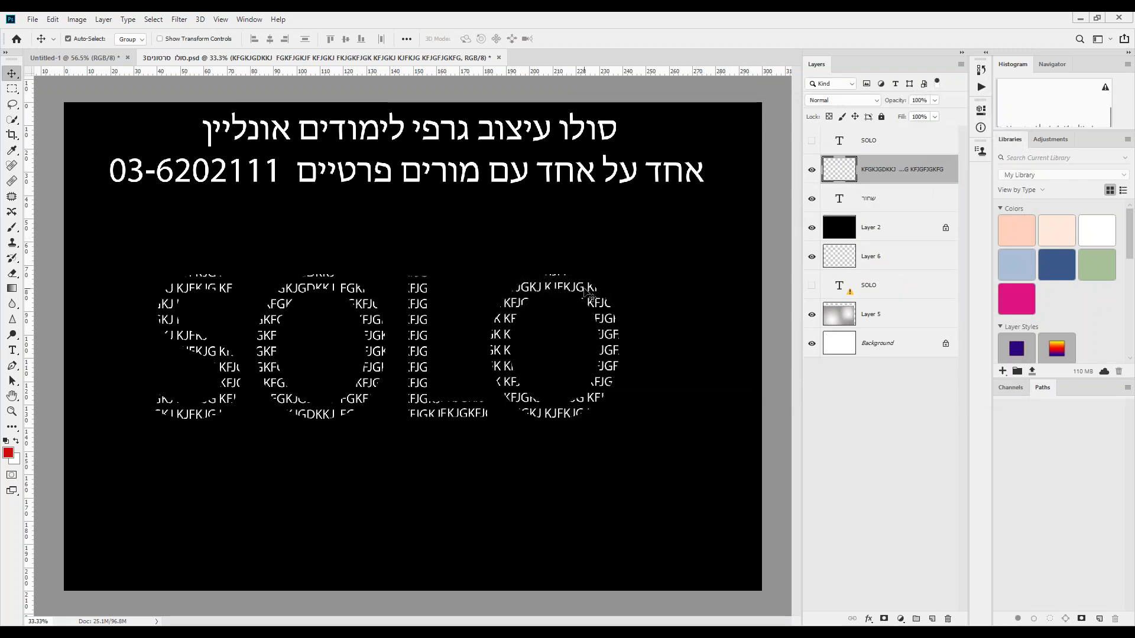
- Load the hidden SOLO lettering as a selection and add a new empty layer above the filler text
left_click(811, 141)
left_click(812, 141)
left_click(811, 141)
left_click(812, 141)
left_click(840, 143, "ctrl")
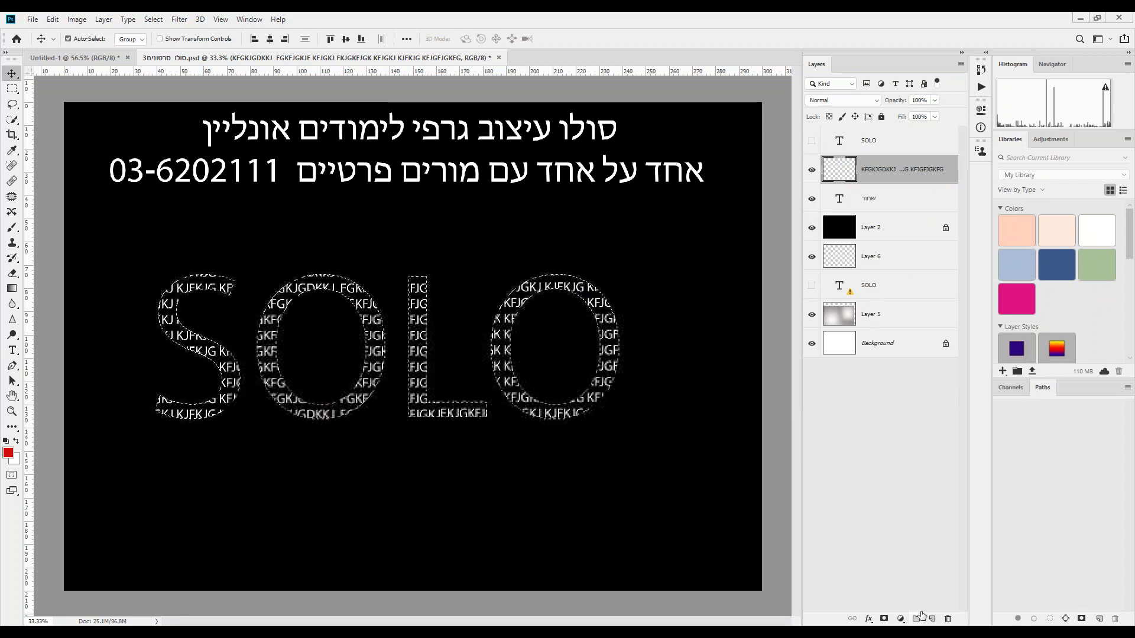
key("ctrl+shift+alt+n")
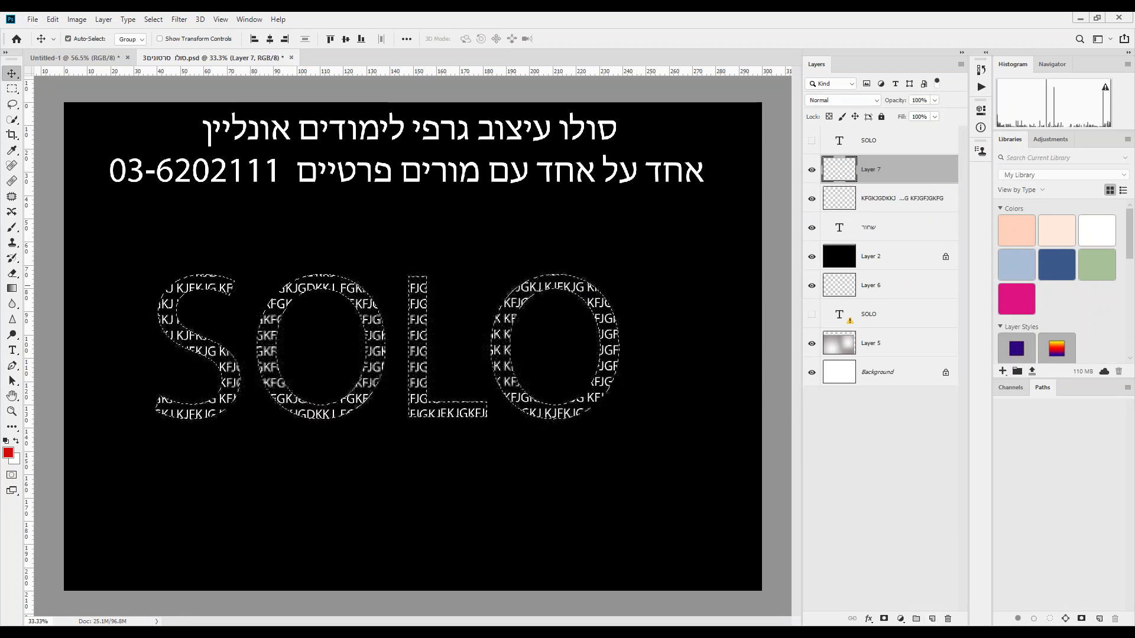
- Stroke the SOLO selection on the new layer with a centered 6 px white outline and deselect
left_click(52, 20)
left_click(197, 223)
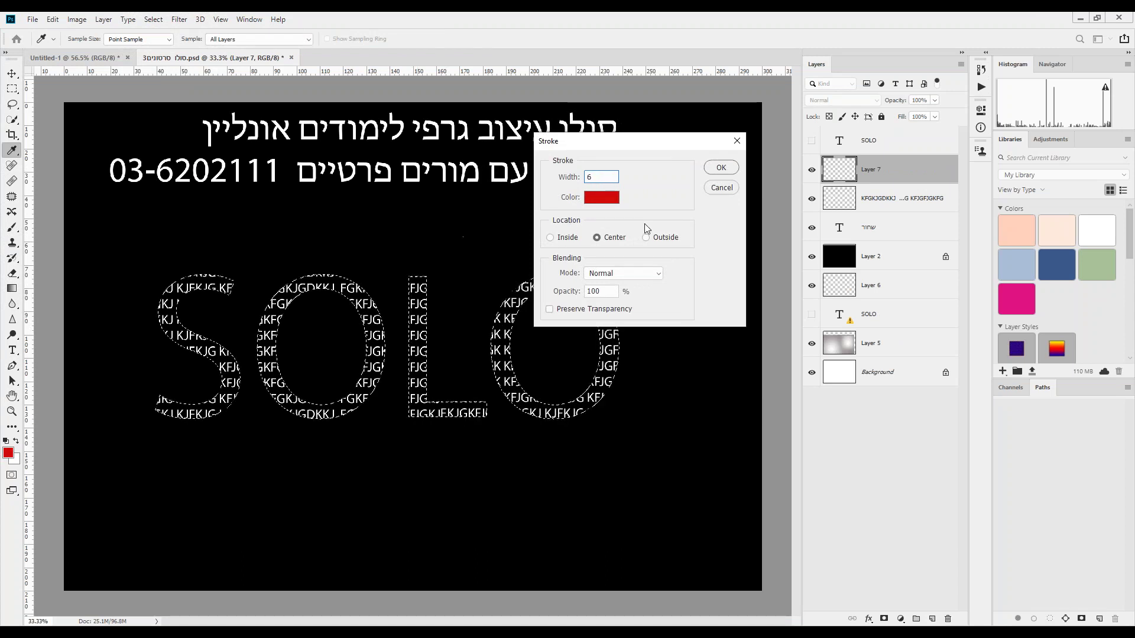
left_click(602, 198)
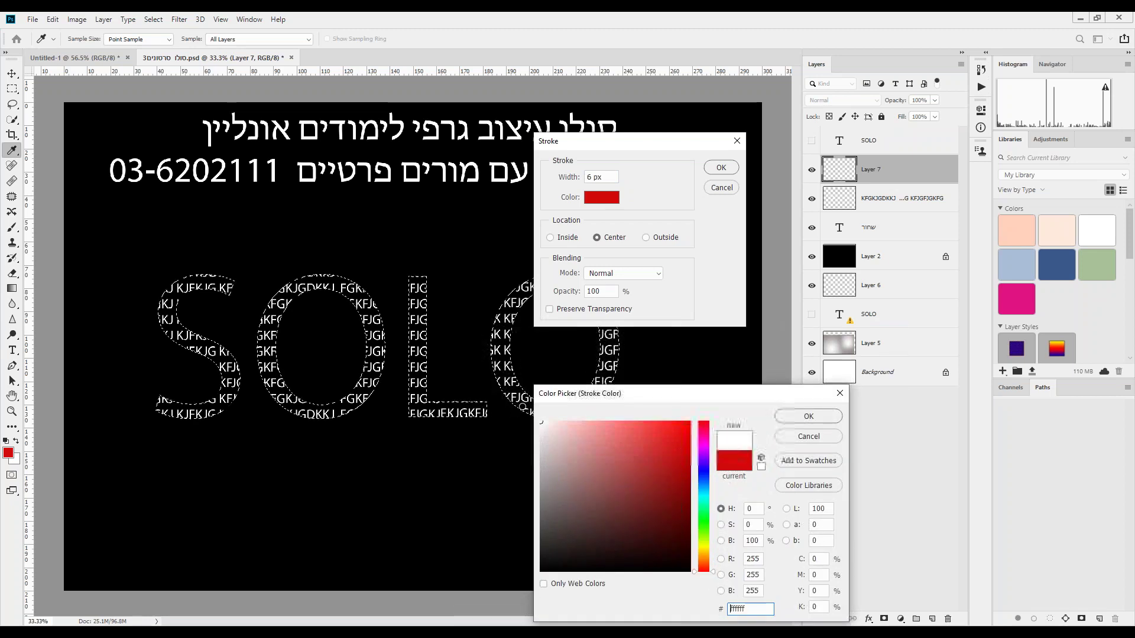
left_click(805, 417)
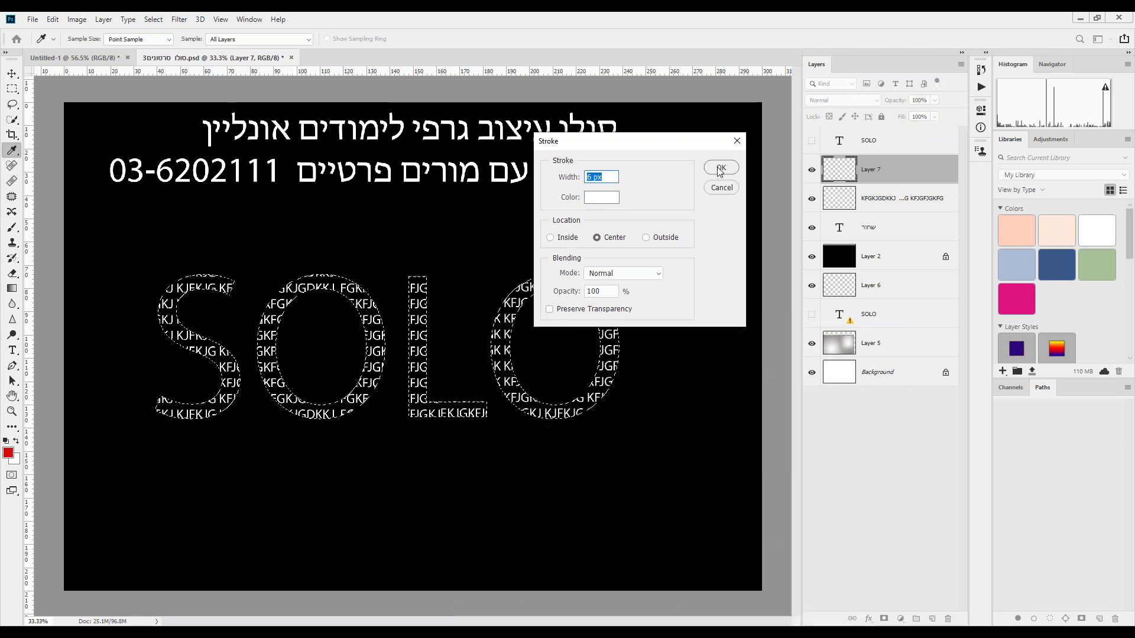
left_click(721, 170)
key("v")
key("ctrl+d")
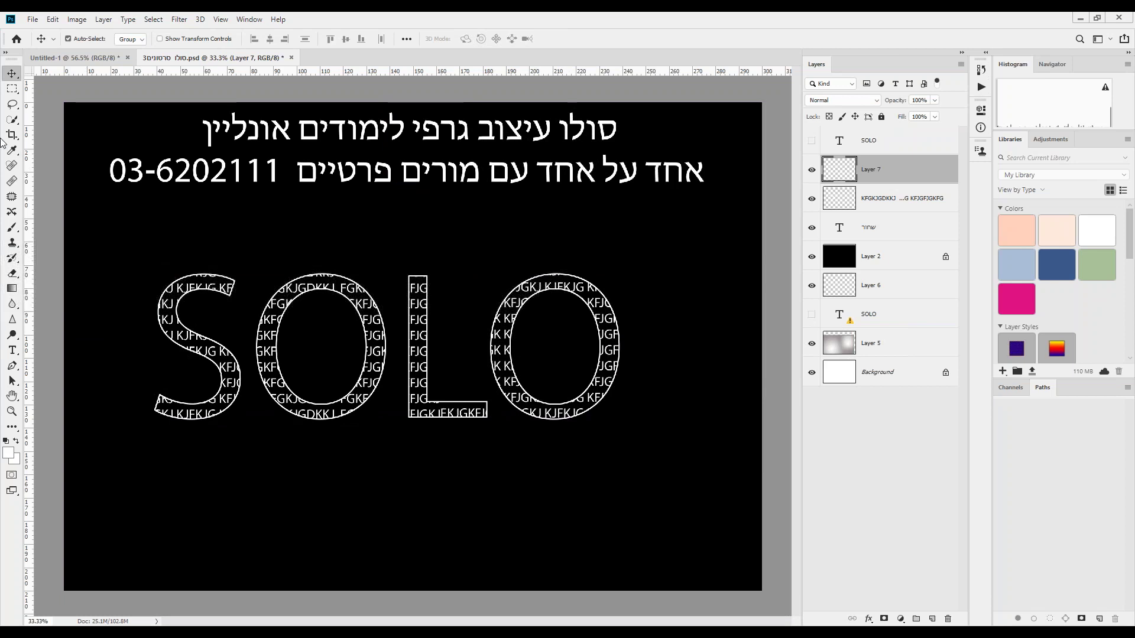
- Crop the canvas to a rectangular selection closely surrounding the outlined word SOLO
left_click(14, 92)
left_click_drag(133, 252, 638, 440)
left_click(77, 20)
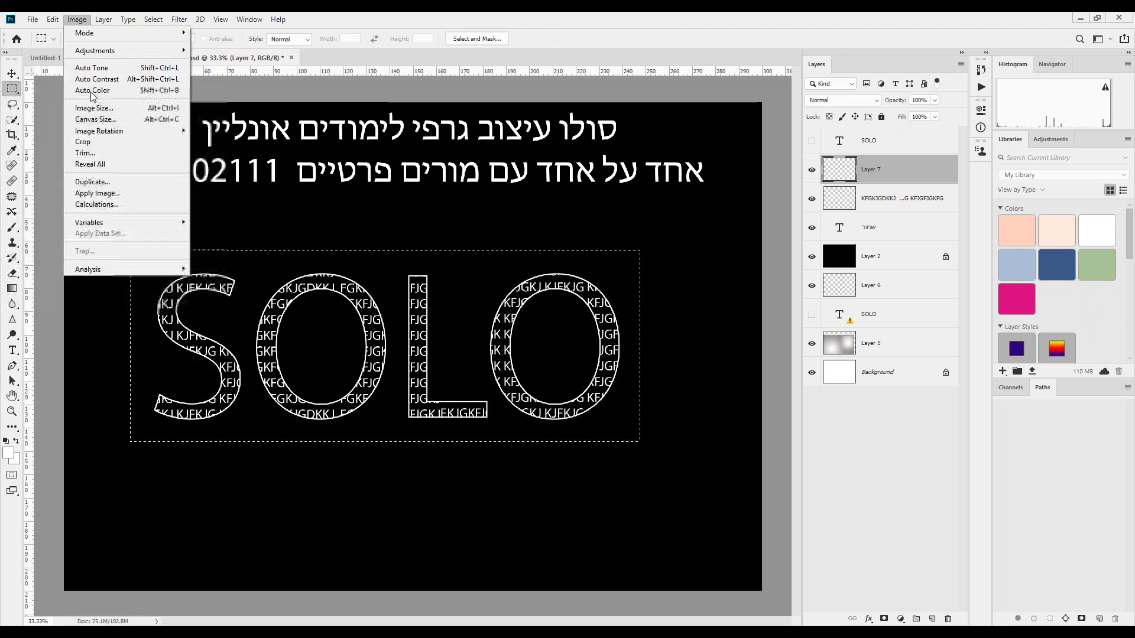
left_click(98, 142)
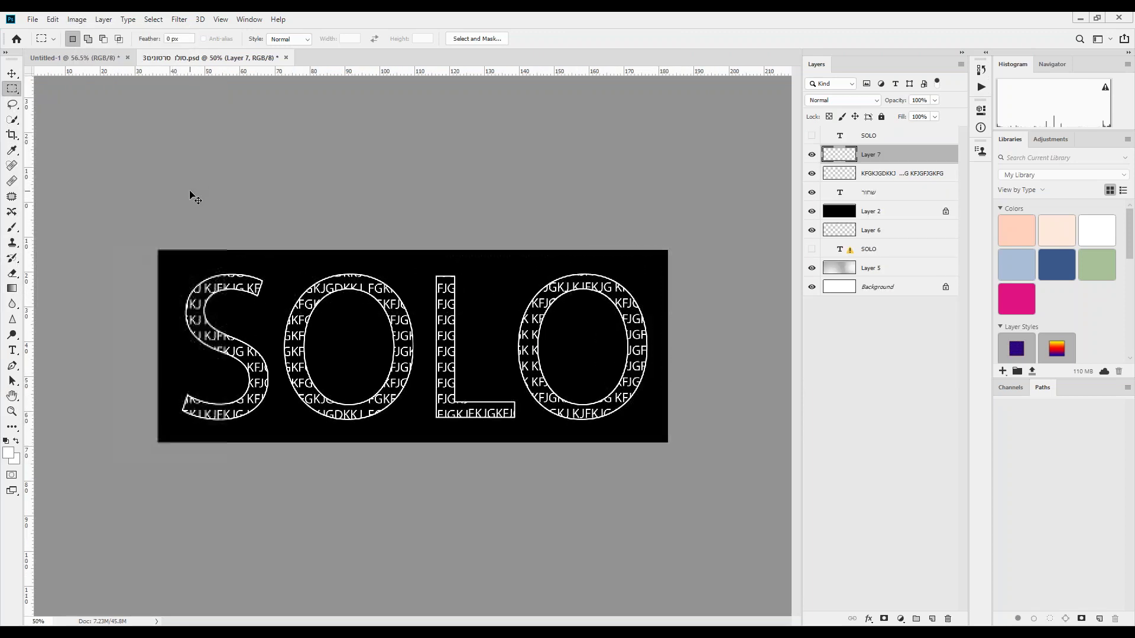
key("ctrl+plus")
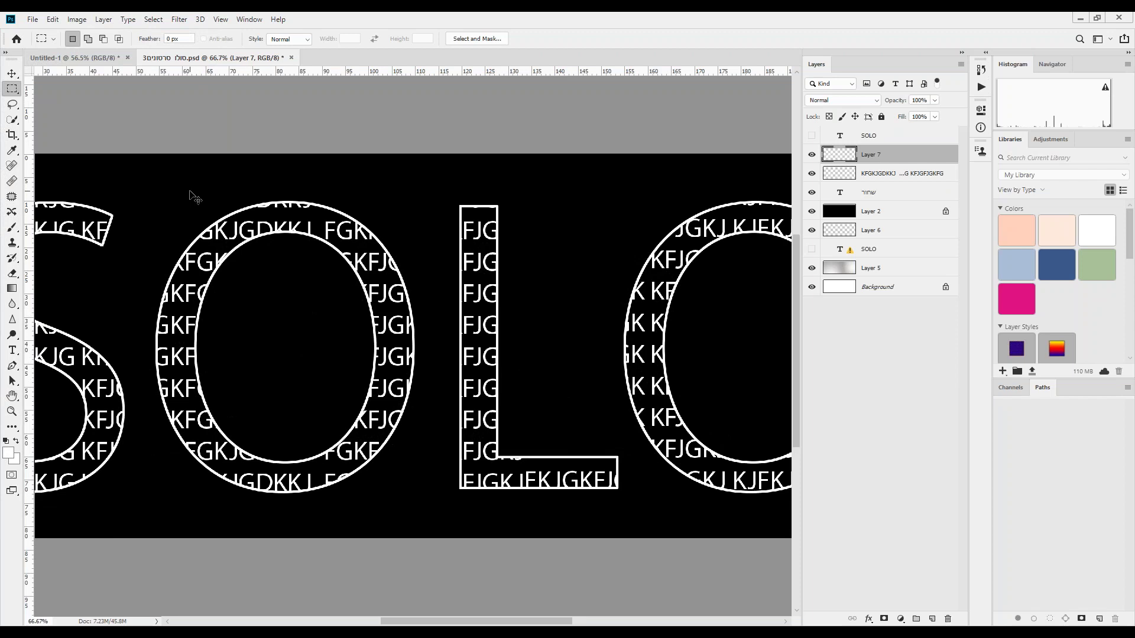
- Undo the crop, the white outline with its layer and the trimming, back to the full block of filler text
key("ctrl+z")
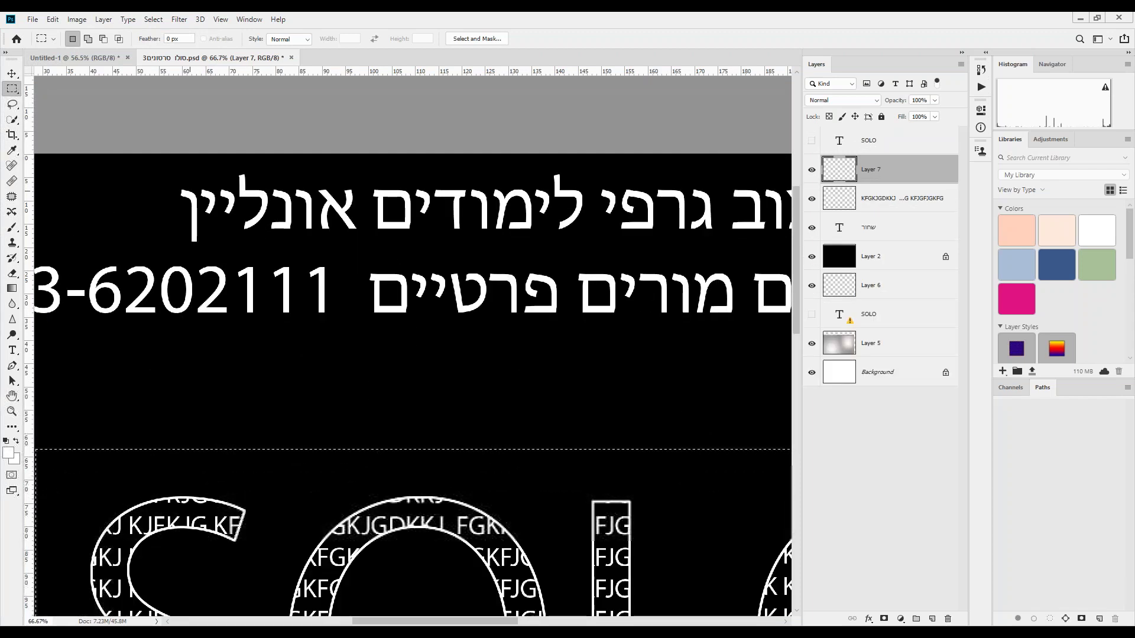
key("ctrl+0")
key("ctrl+z")
key("ctrl+z")
key("ctrl+z")
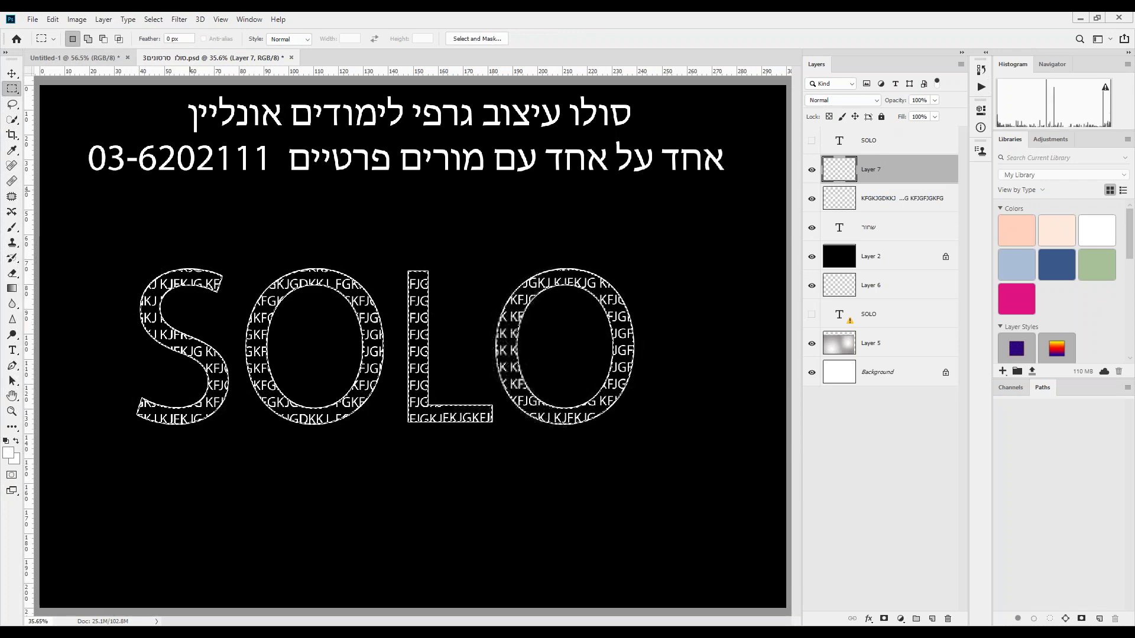
key("ctrl+z")
key("ctrl+z")
key("ctrl+z")
key("ctrl+z")
key("ctrl+z")
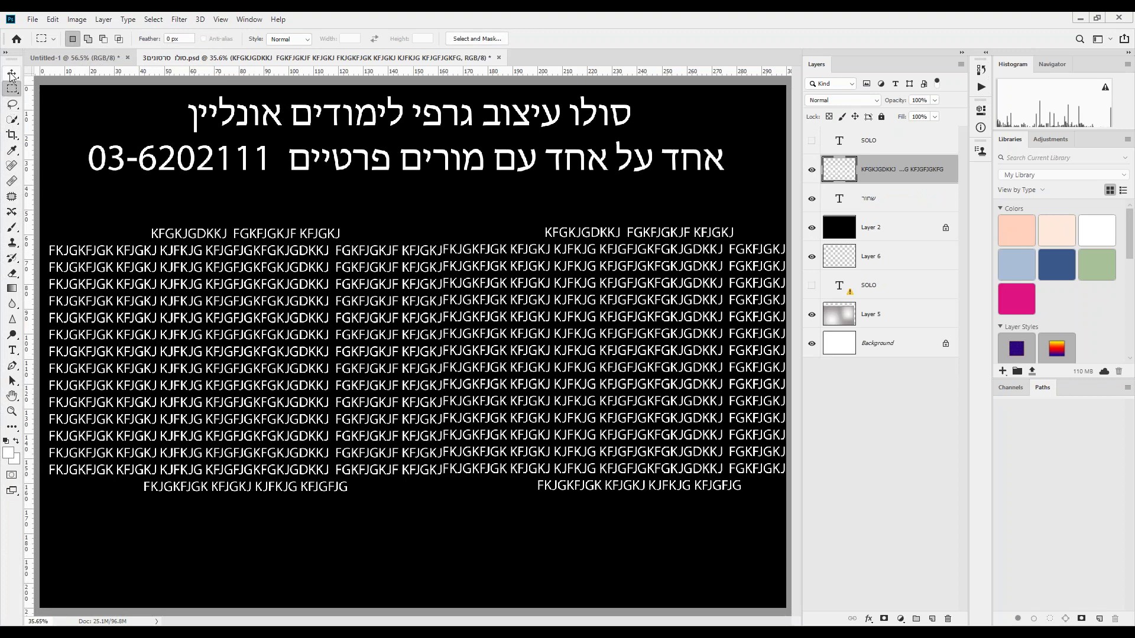
- Rotate the filler text block counterclockwise with Free Transform so its lines slope upward, and shift it toward the canvas's upper-left area
left_click(11, 74)
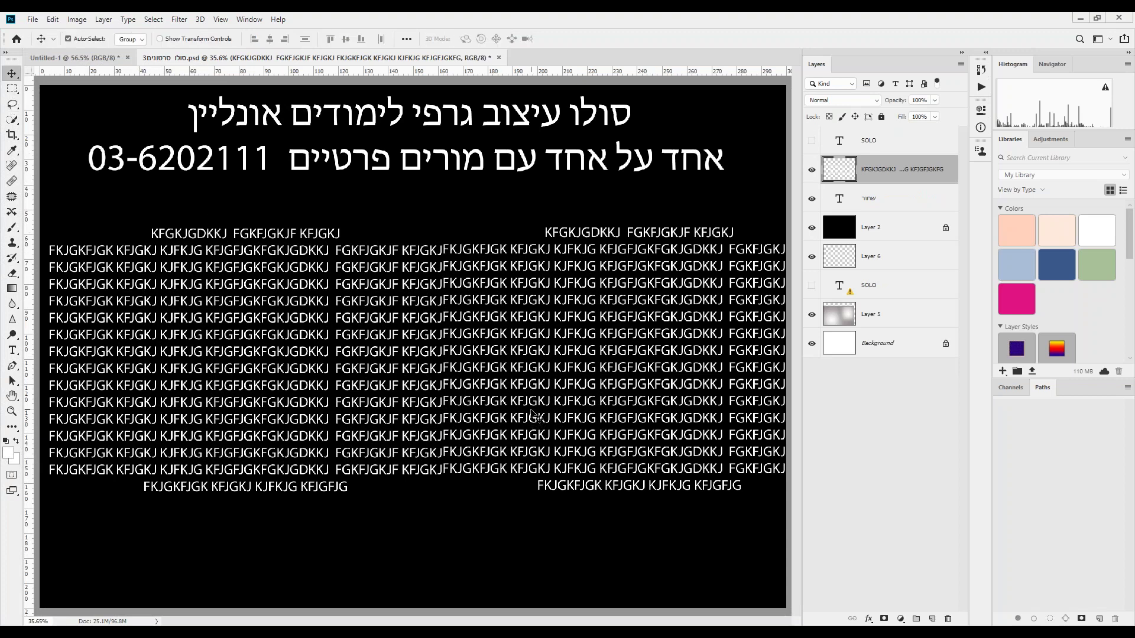
key("ctrl+t")
left_click_drag(488, 193, 442, 182)
left_click_drag(419, 284, 305, 183)
key("Return")
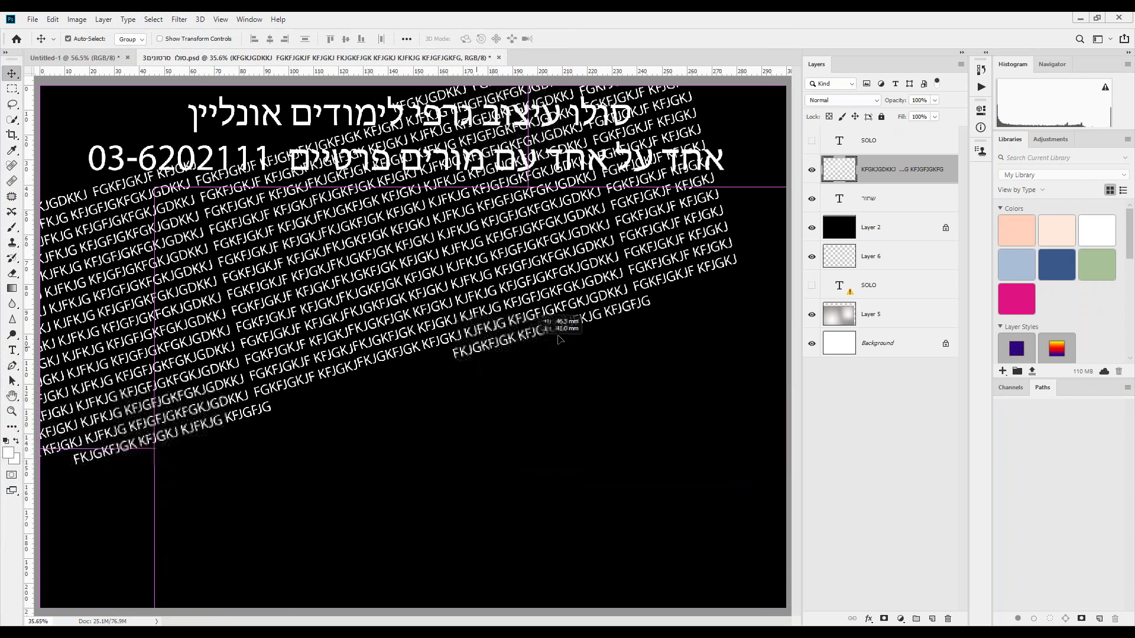
left_click(875, 227)
key("ctrl+j")
left_click(884, 171)
left_click(884, 235)
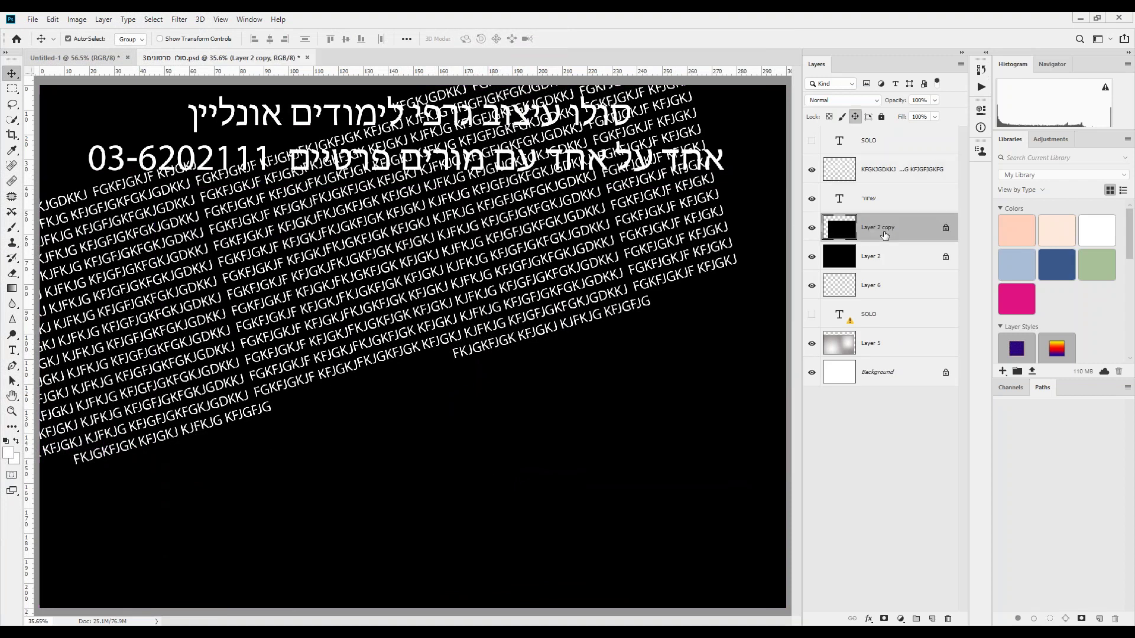
key("Delete")
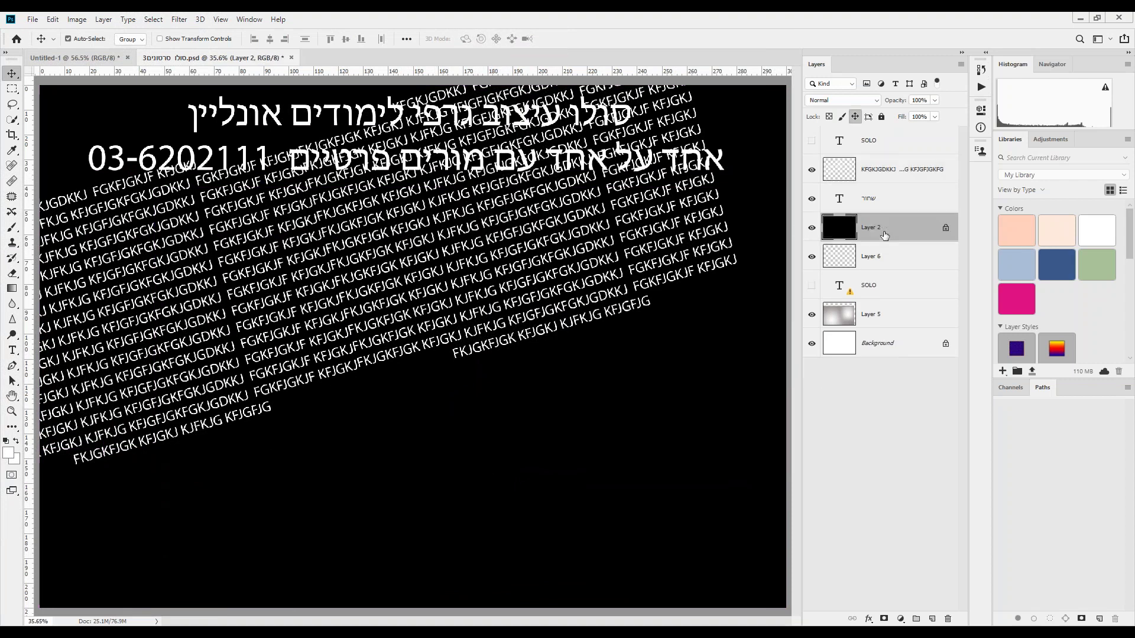
- Duplicate the rotated filler text layer
left_click(882, 177)
key("ctrl+j")
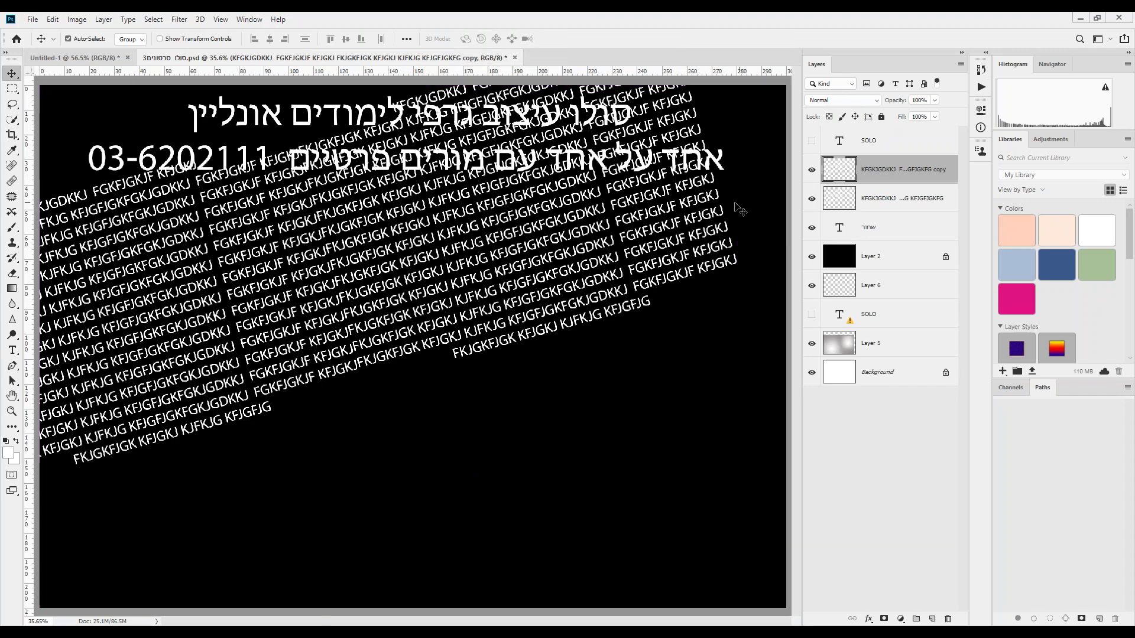
- Rotate the duplicated filler text clockwise with Free Transform so its lines slope downward, and shift it lower on the canvas
key("ctrl+t")
left_click_drag(745, 178, 674, 331)
left_click_drag(680, 375, 668, 454)
key("Return")
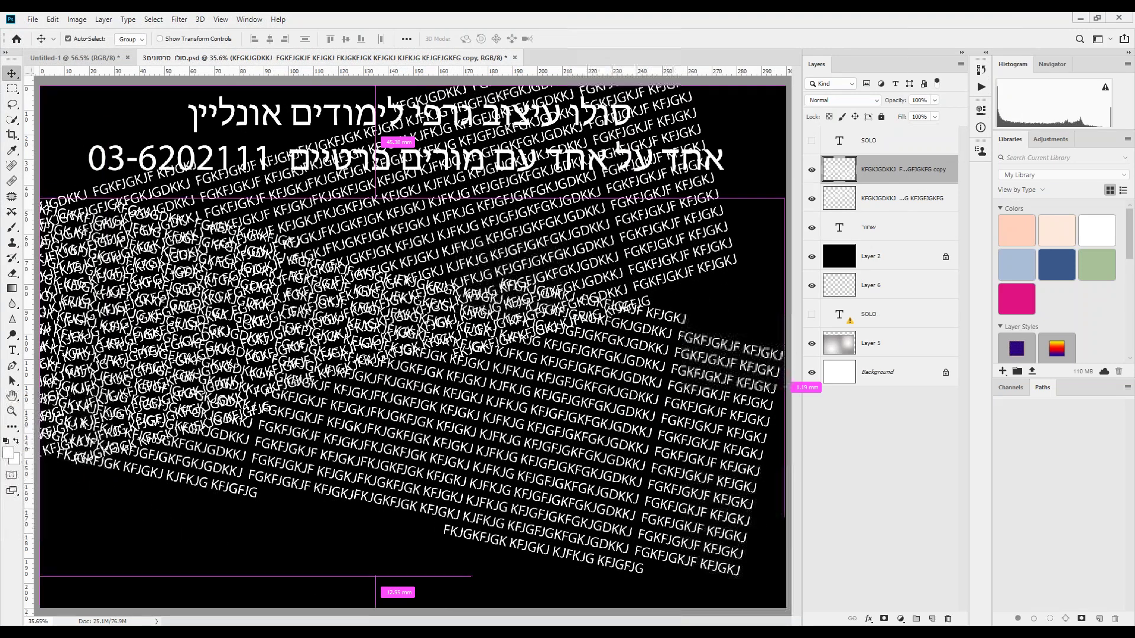
- Duplicate the downward-sloping filler text and rotate the copy about 34° counterclockwise so it crosses the other text blocks
key("ctrl+j")
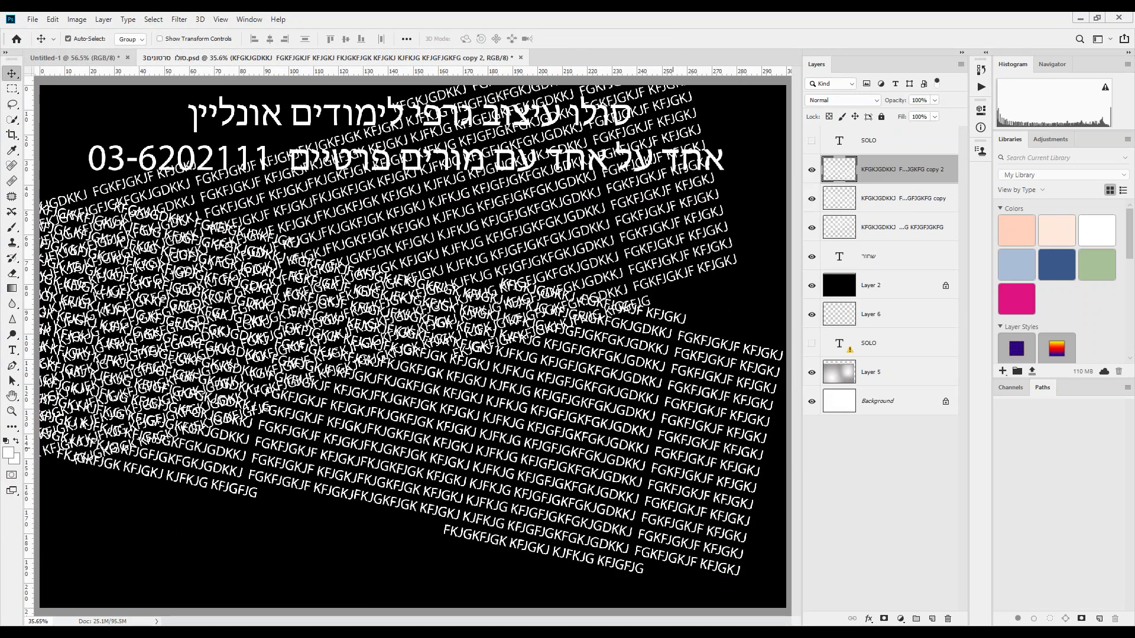
key("ctrl+t")
left_click_drag(544, 162, 353, 376)
key("Return")
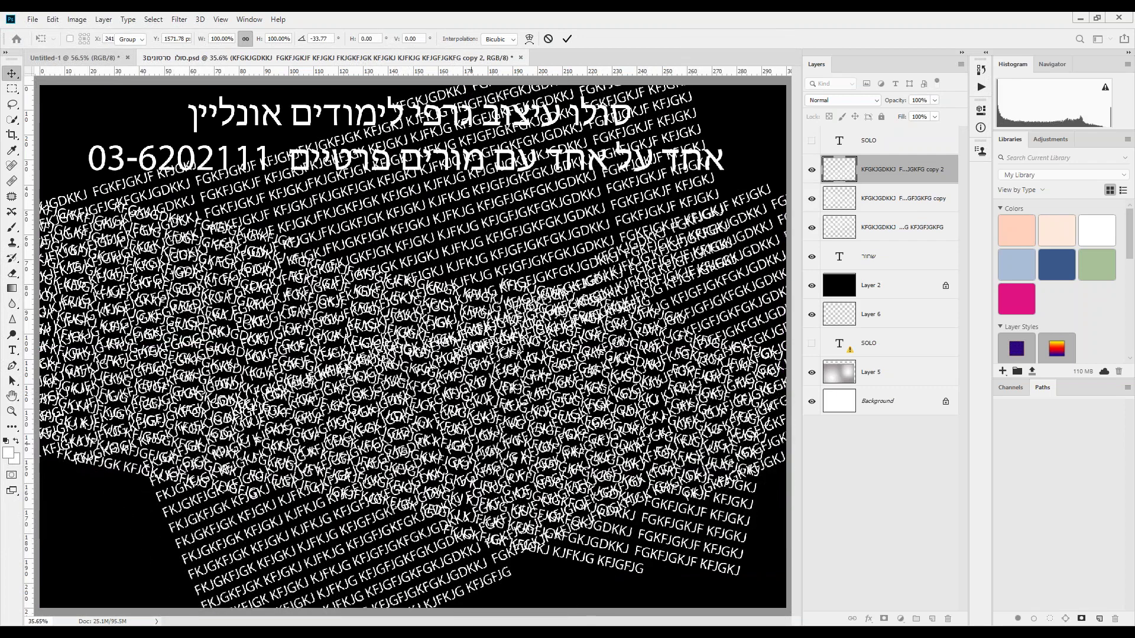
- Duplicate the latest filler text layer and reposition the copy up and slightly left over the canvas's upper area
key("ctrl+j")
key("ctrl+t")
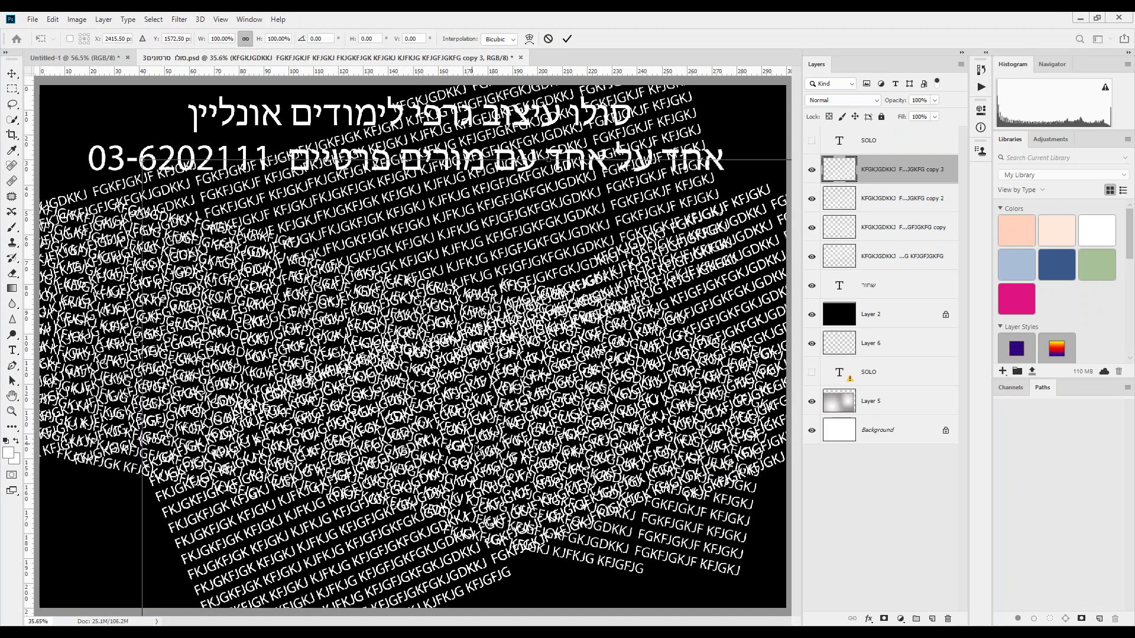
left_click_drag(491, 473, 424, 282)
key("Return")
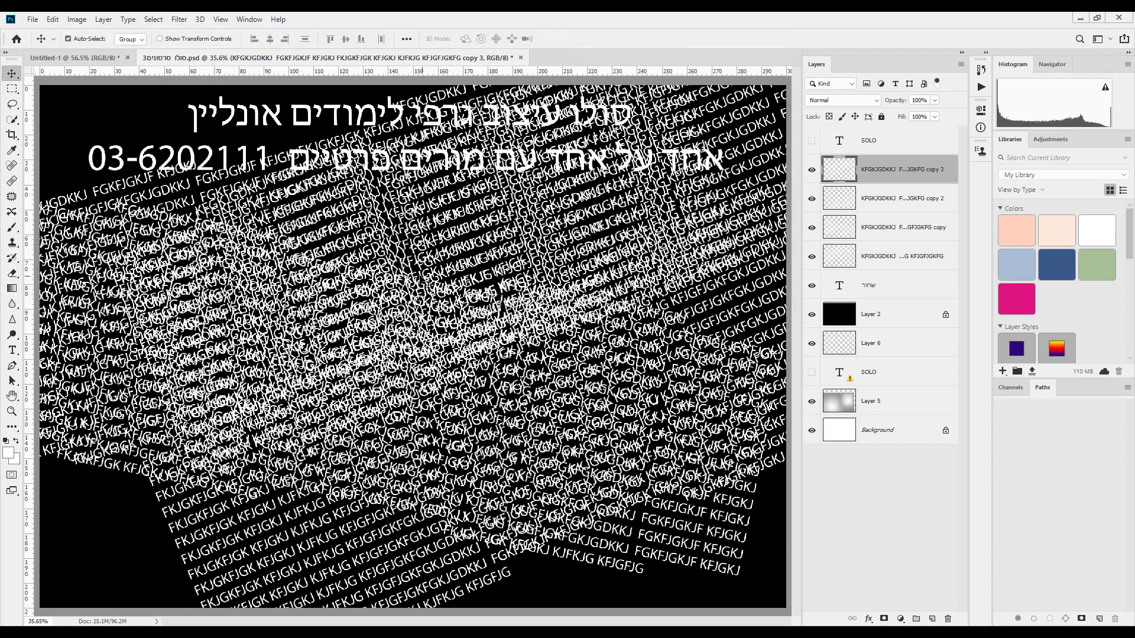
- Show the red SOLO text layer and place it beneath all four filler text layers
left_click(828, 146)
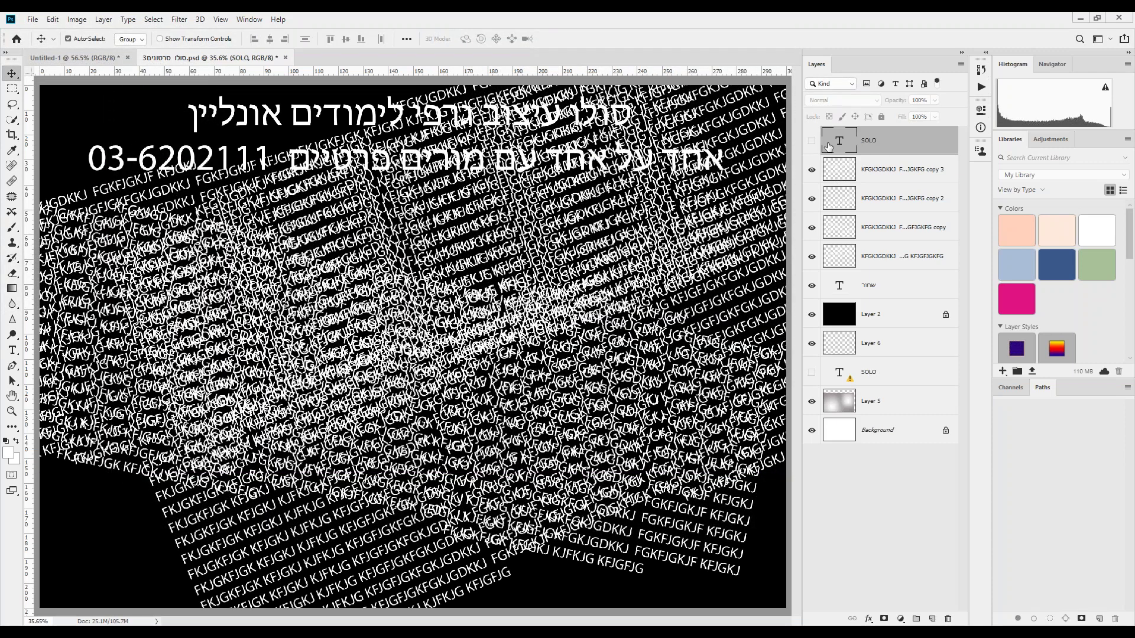
left_click(811, 141)
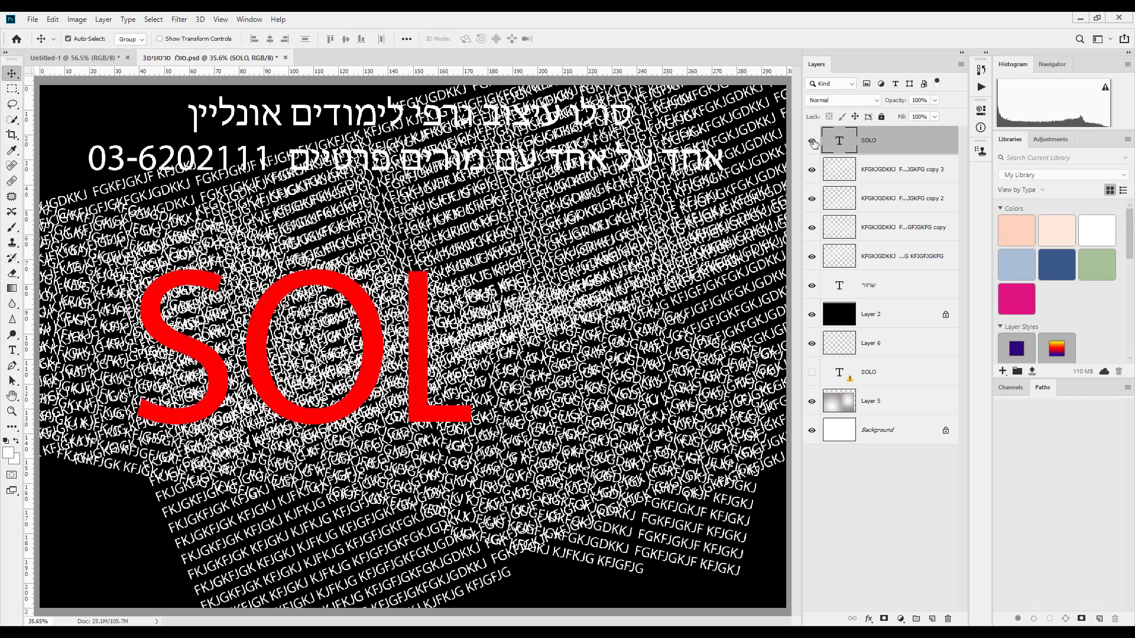
left_click_drag(903, 150, 889, 276)
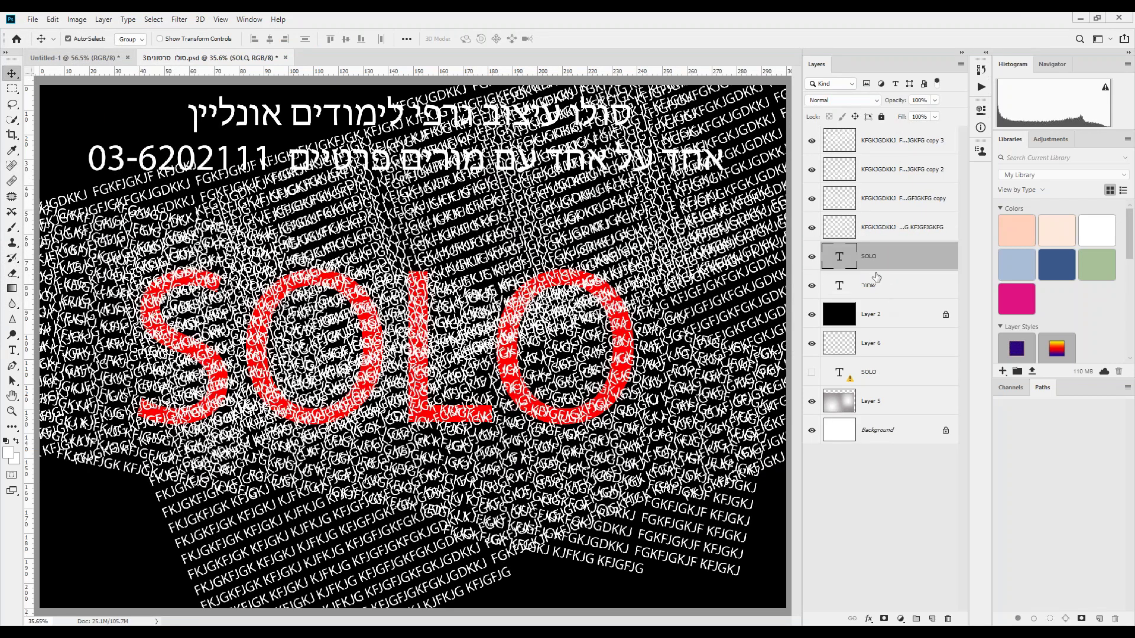
- Merge the four overlapping filler text layers into one layer
key("ctrl")
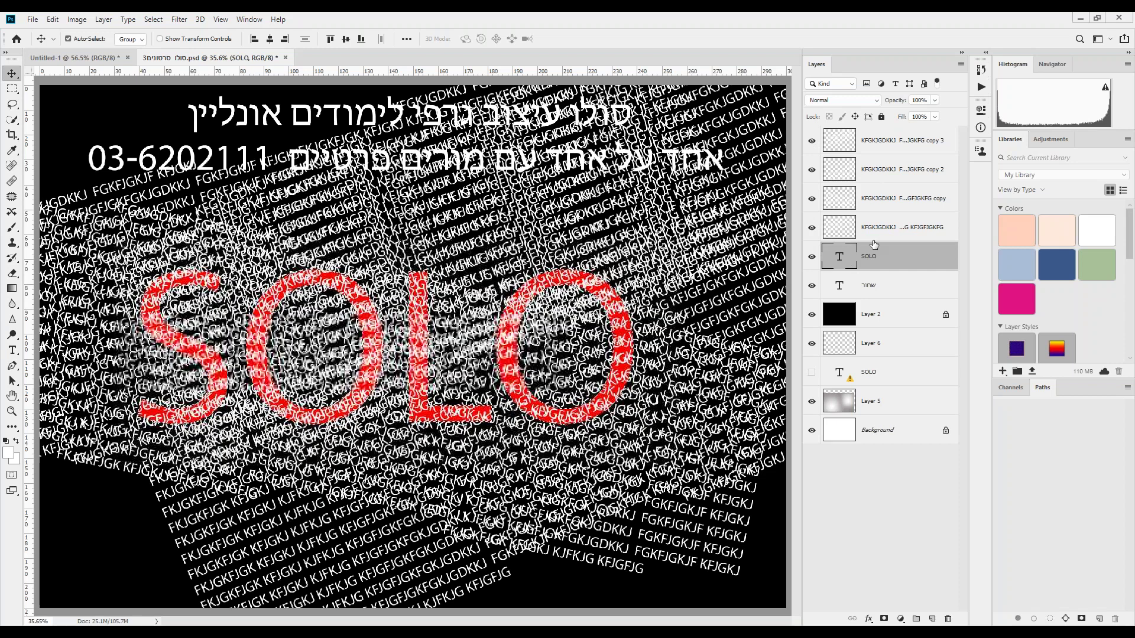
left_click(899, 143)
left_click(893, 180, "shift")
left_click(894, 205, "shift")
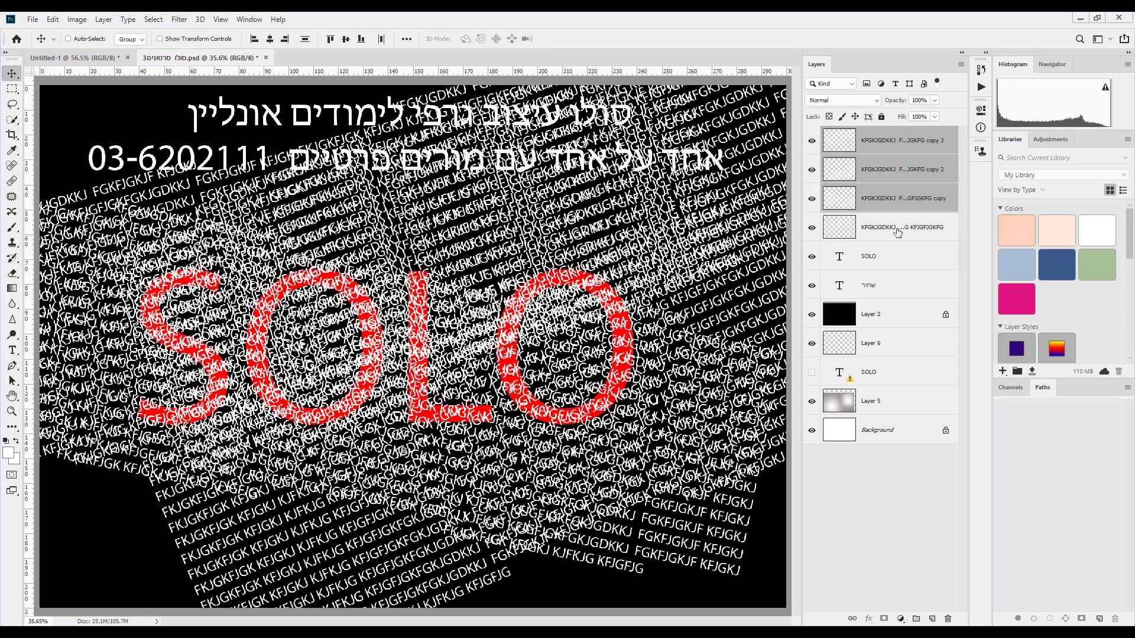
left_click(898, 229, "shift")
key("ctrl+e")
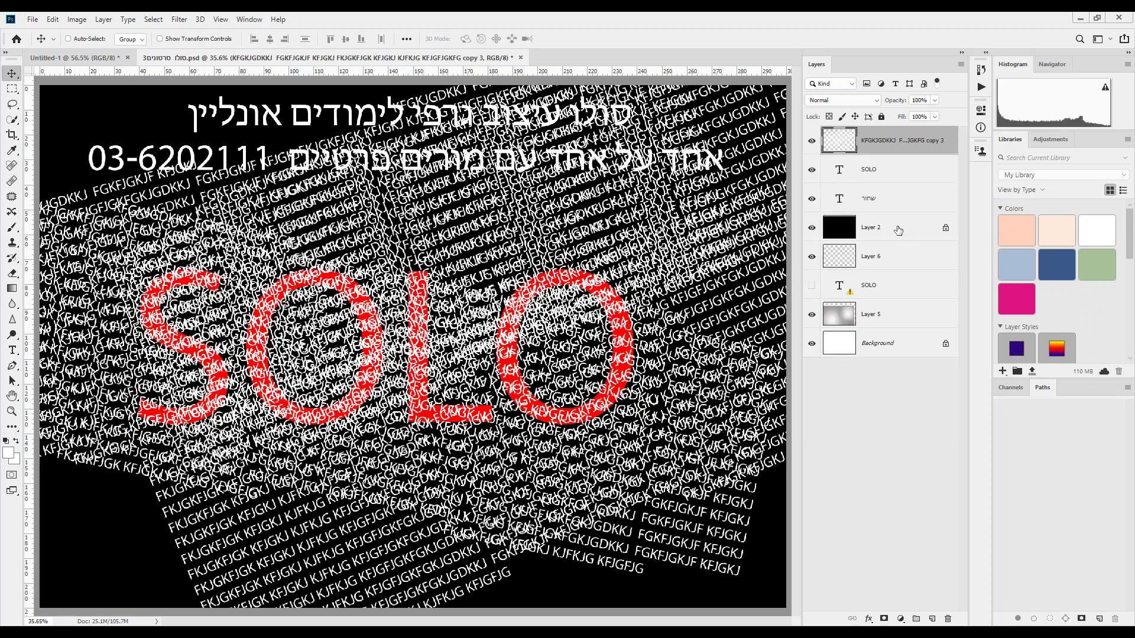
- Load the SOLO letter shapes as a selection and hide the red SOLO text layer
left_click(812, 141)
left_click(812, 142)
left_click(872, 175)
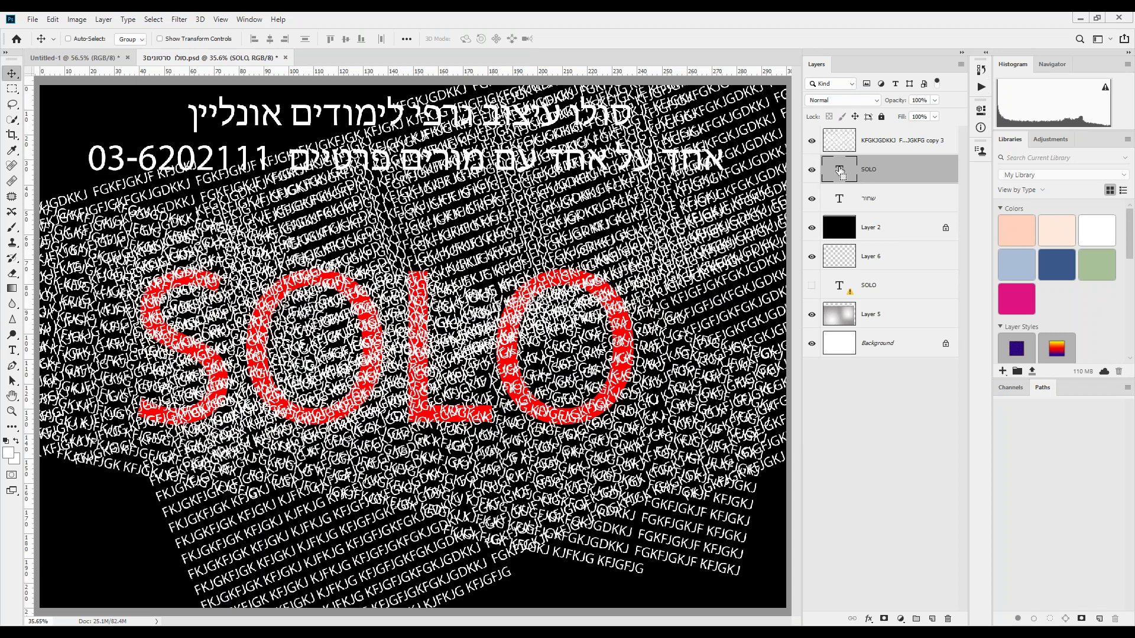
key("ctrl")
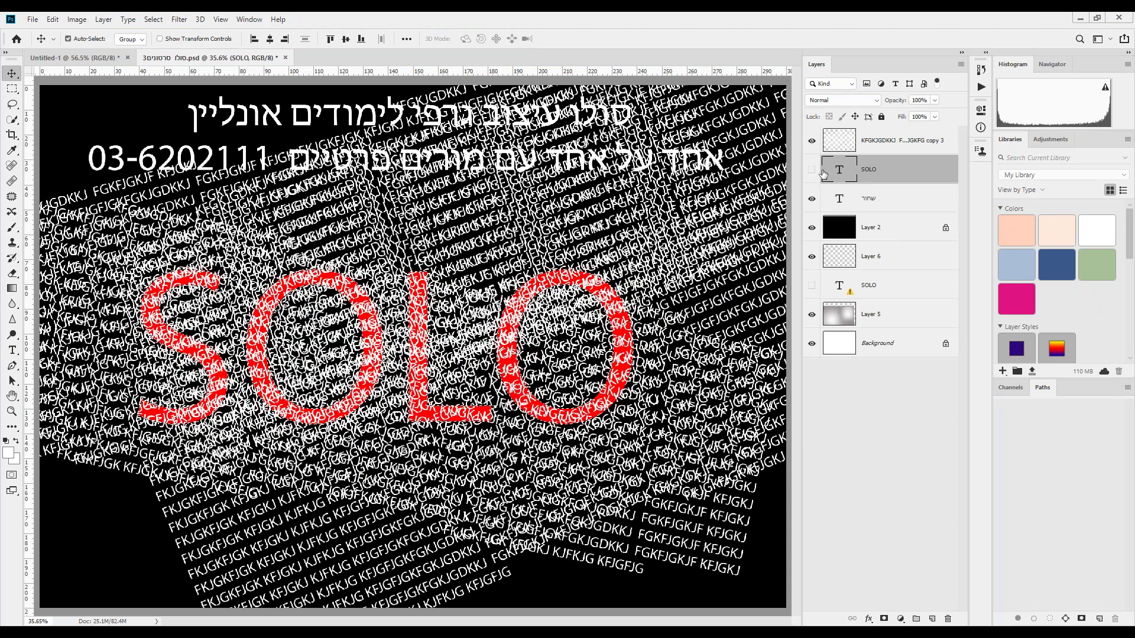
left_click(811, 170)
- Delete everything outside the SOLO letter shapes from the merged filler text layer by inverting the selection, and deselect
left_click(886, 145)
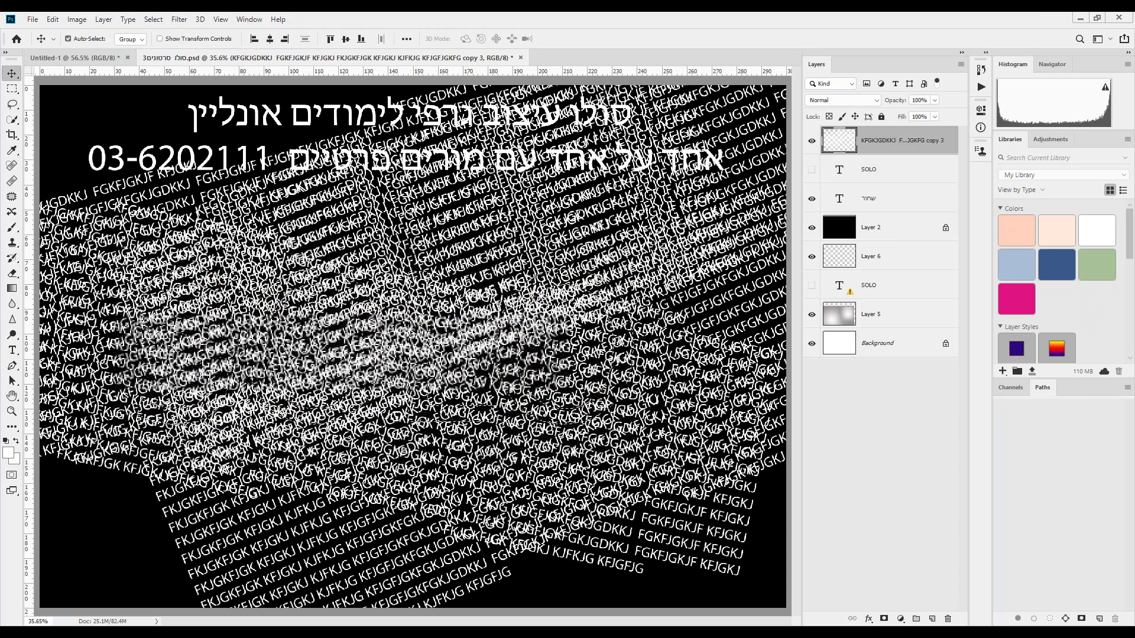
left_click(153, 19)
left_click(167, 67)
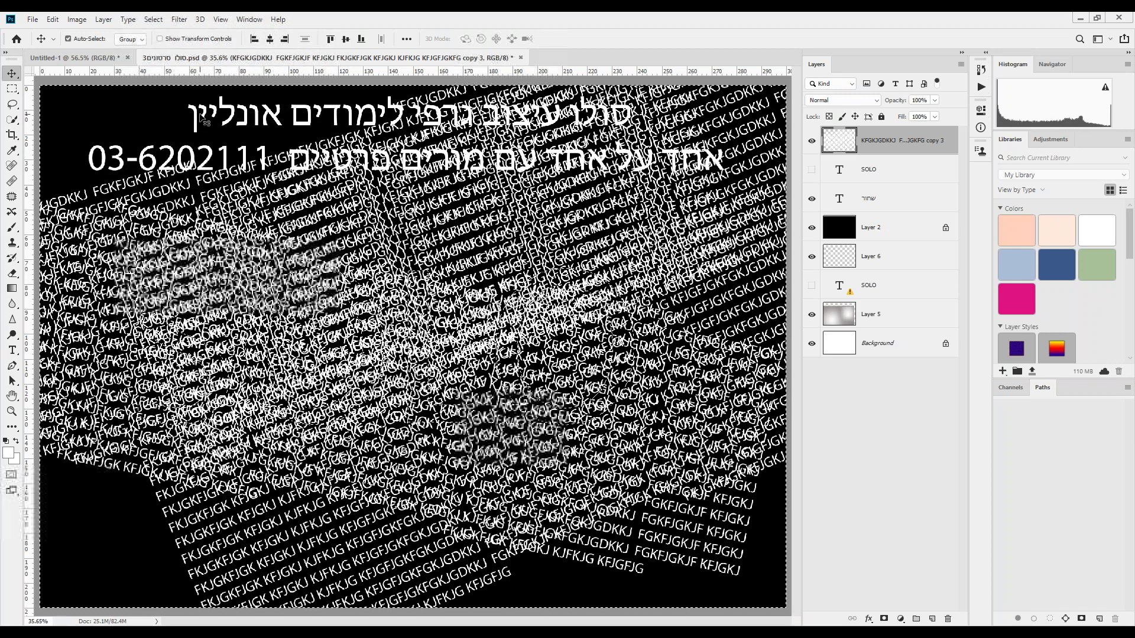
key("Delete")
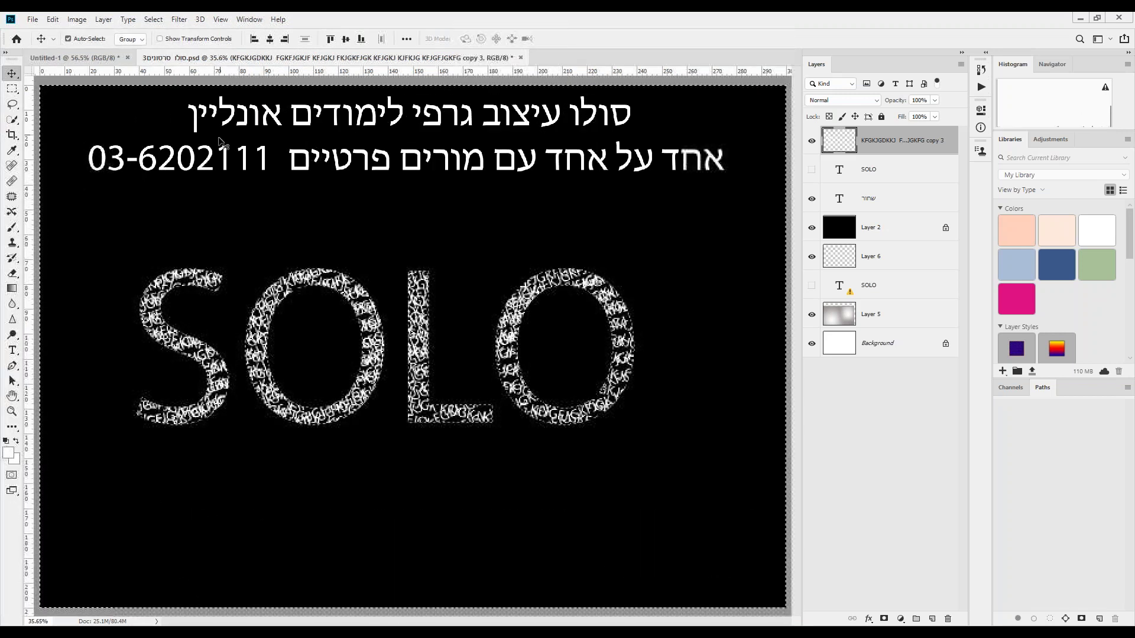
key("ctrl+d")
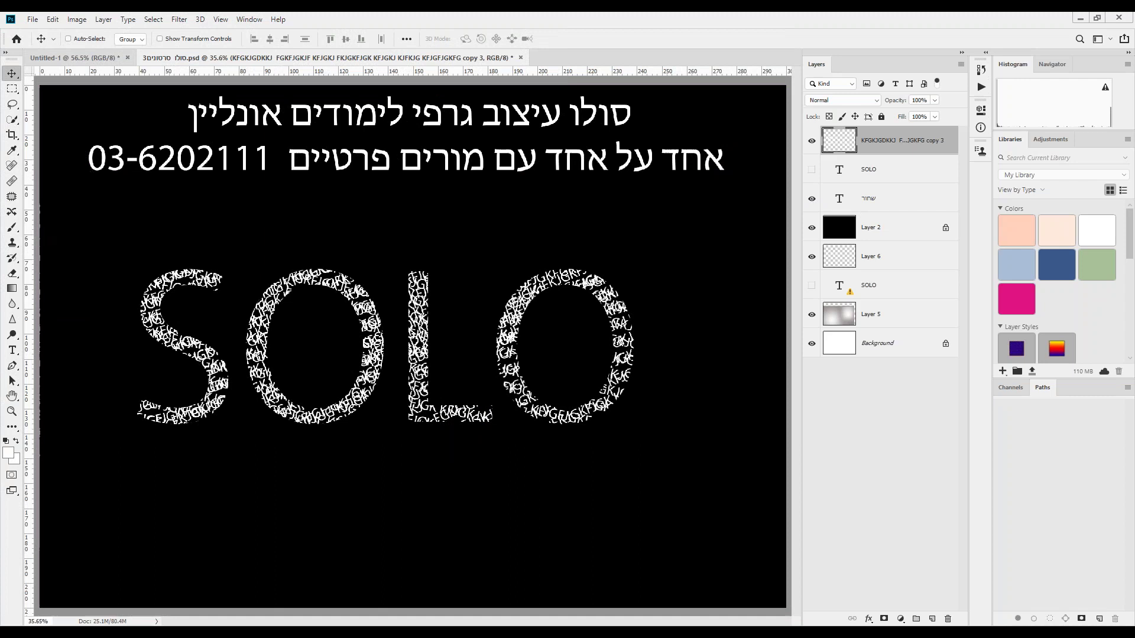
- Outline the SOLO letter shapes on a new layer with a 6 px centered stroke in pale pinkish grey, and deselect
left_click(841, 172, "ctrl")
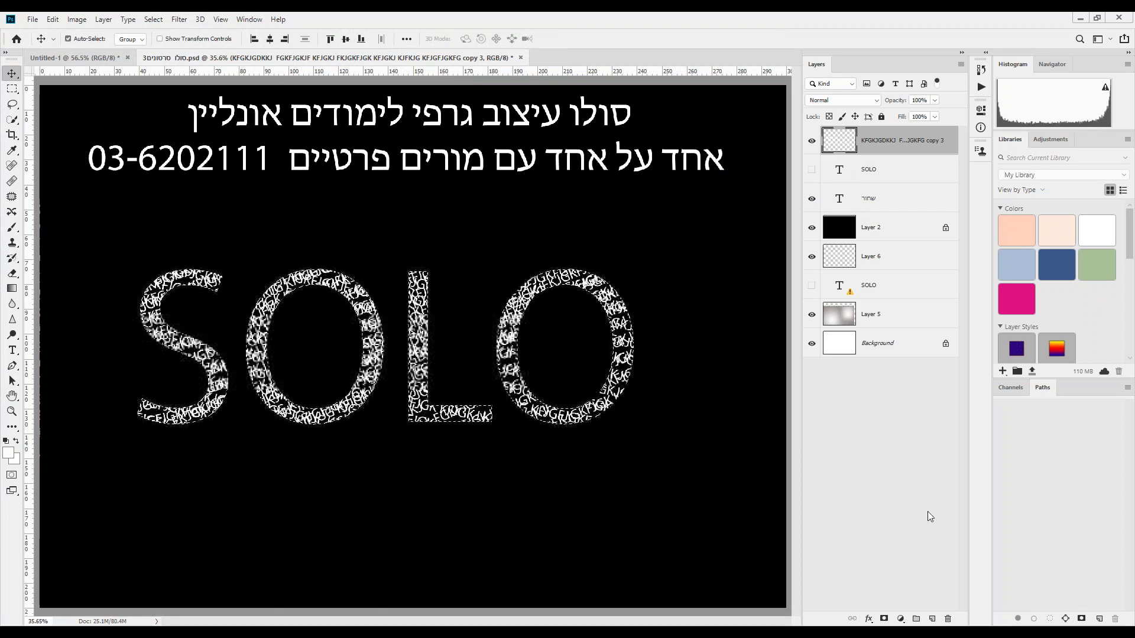
left_click(932, 619)
left_click(52, 19)
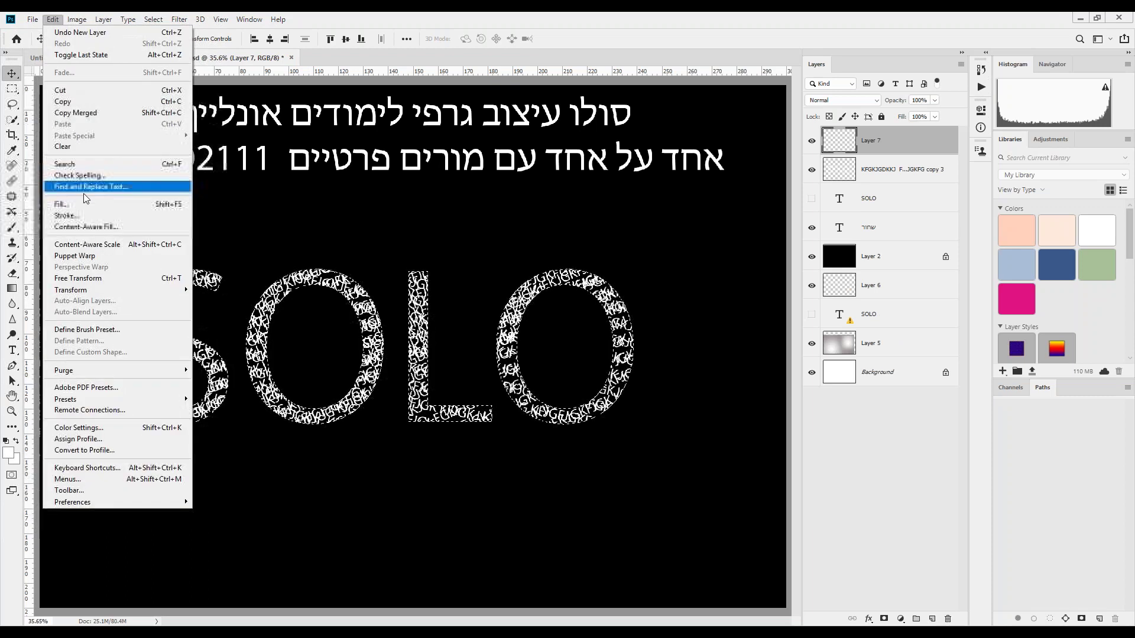
left_click(65, 215)
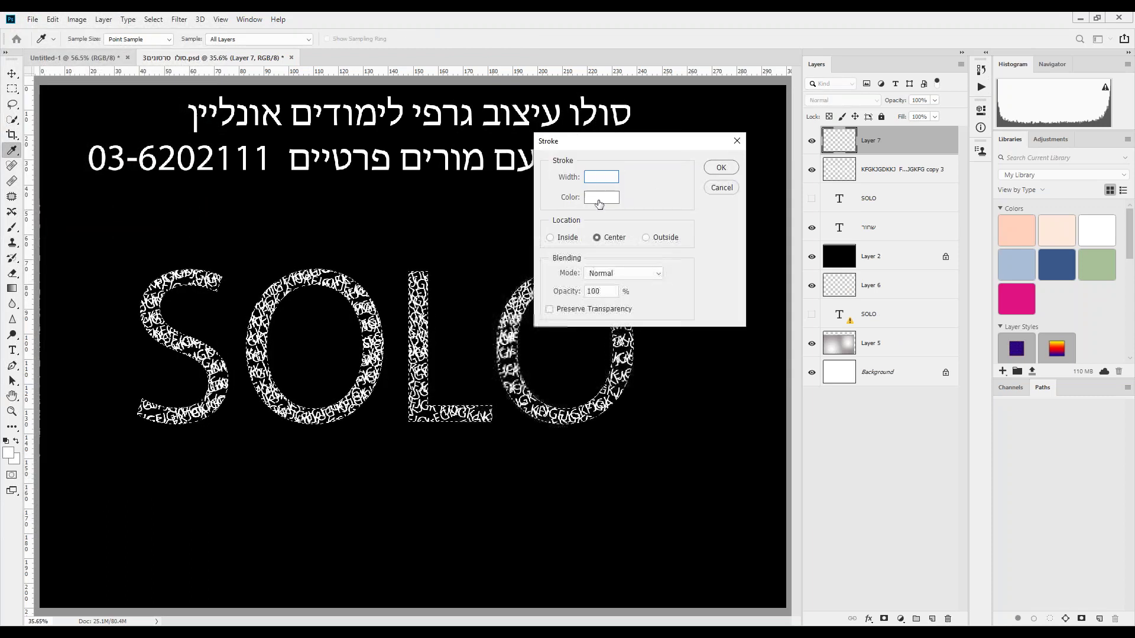
left_click(601, 197)
left_click(578, 444)
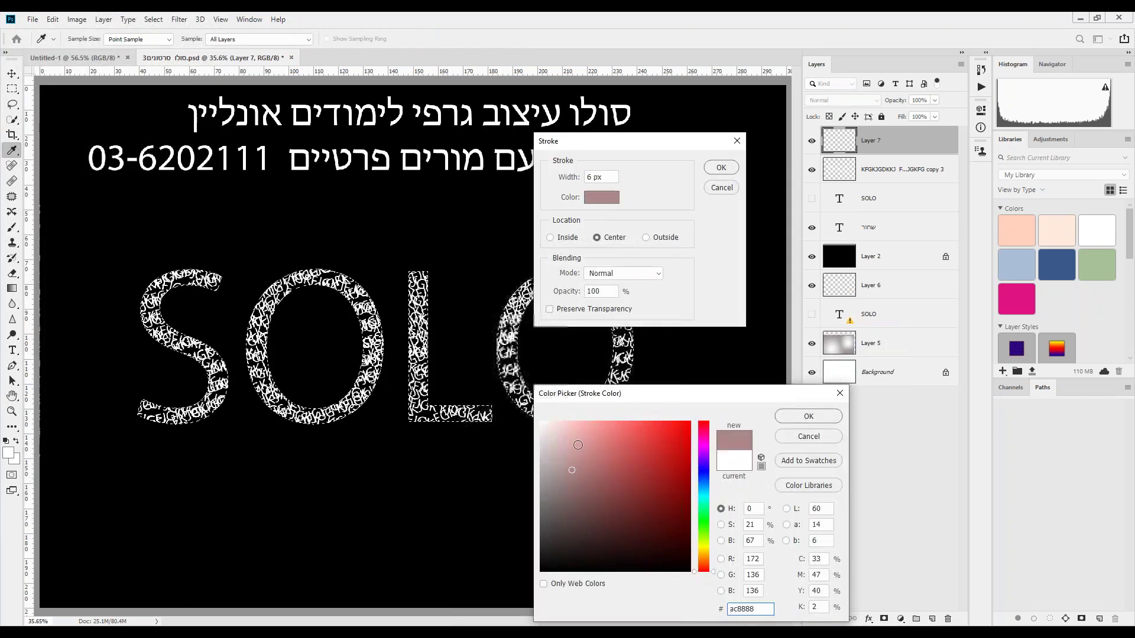
left_click(552, 443)
left_click(807, 416)
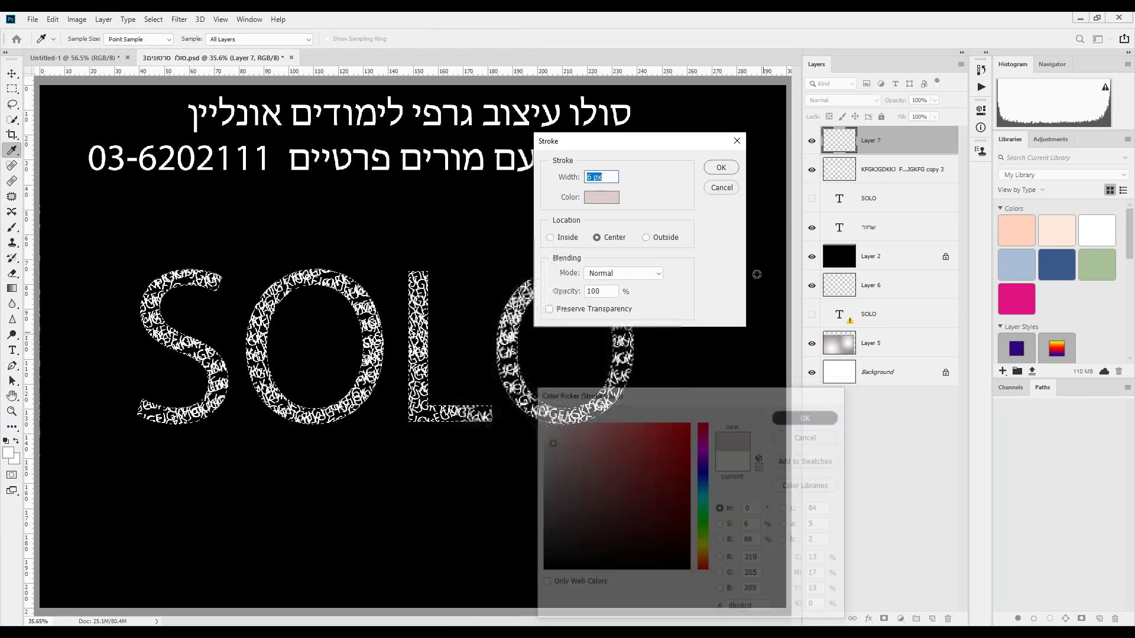
left_click(721, 167)
key("v")
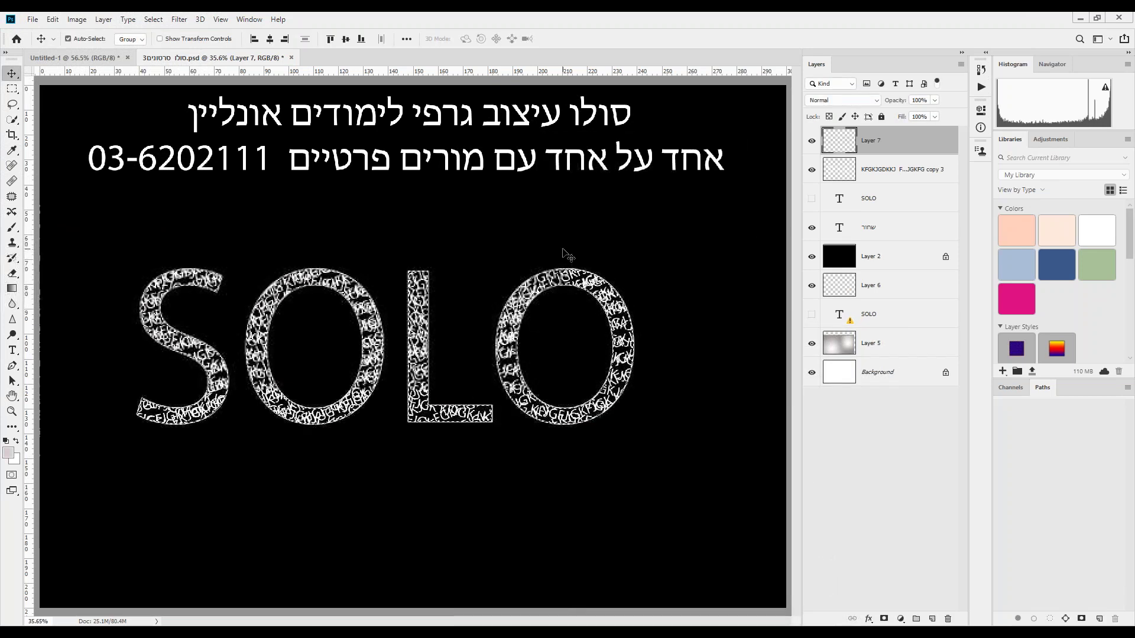
key("ctrl+d")
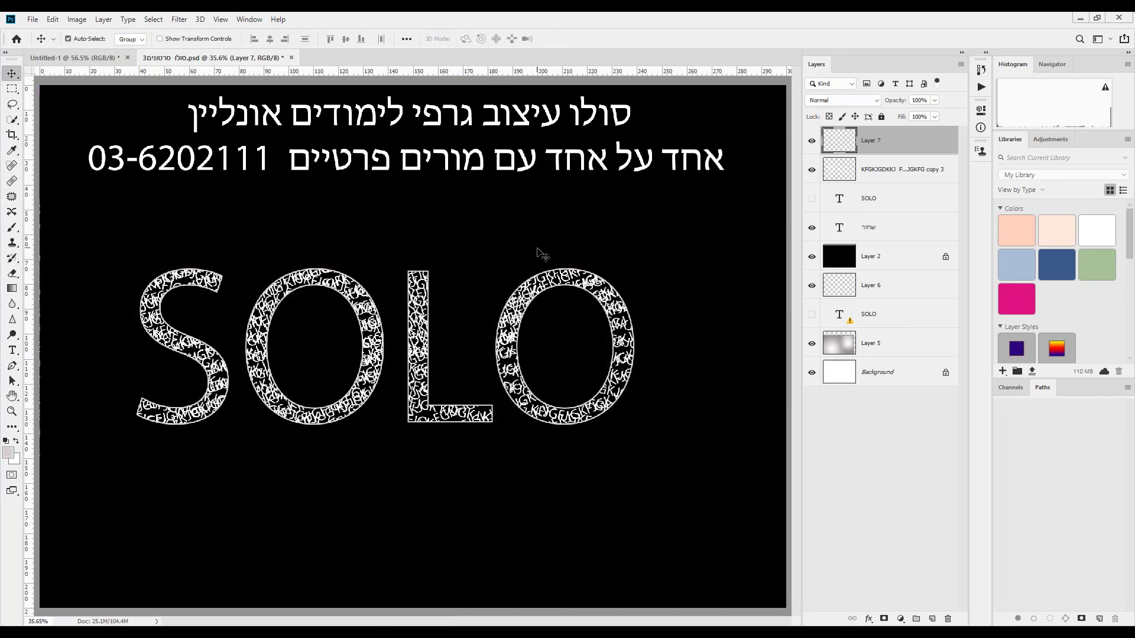
left_click(12, 412)
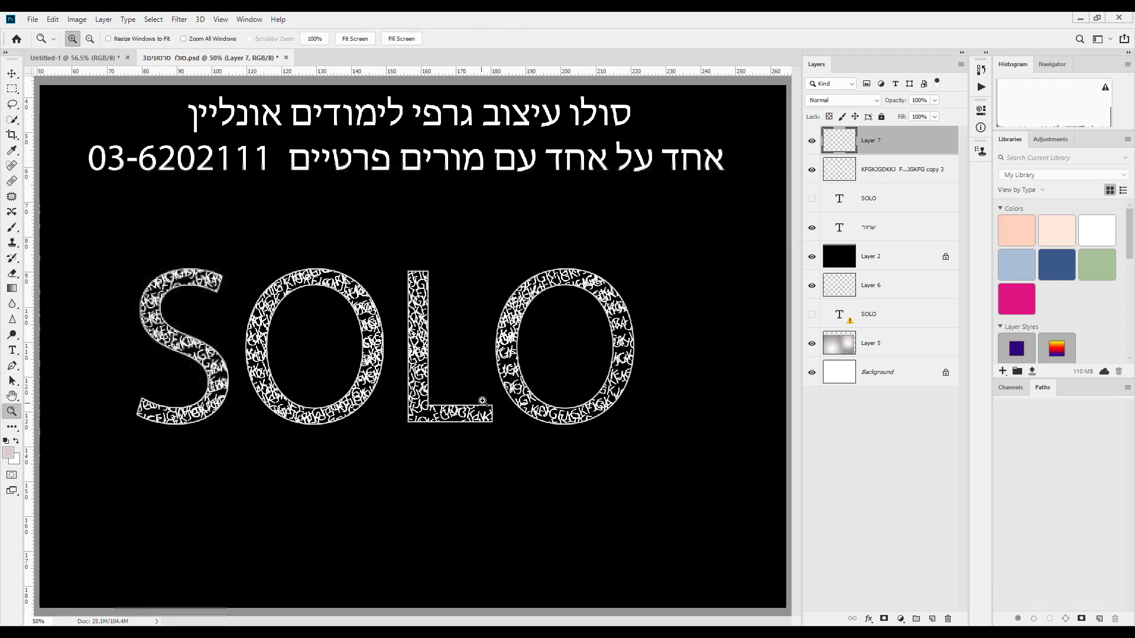
left_click(473, 397)
left_click(481, 364)
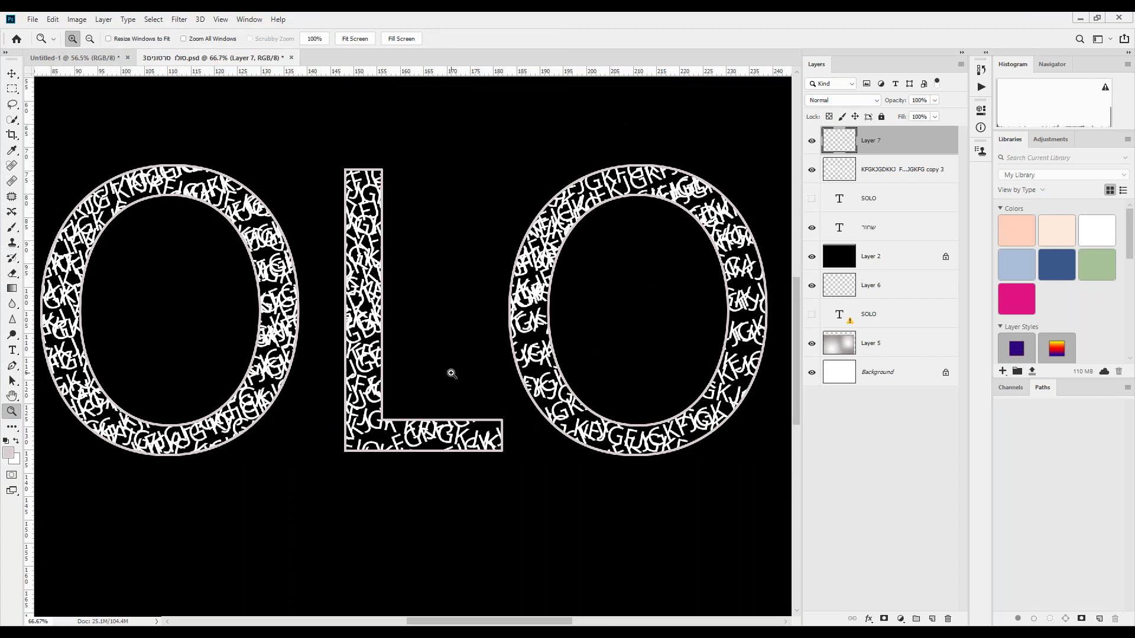
key("ctrl+0")
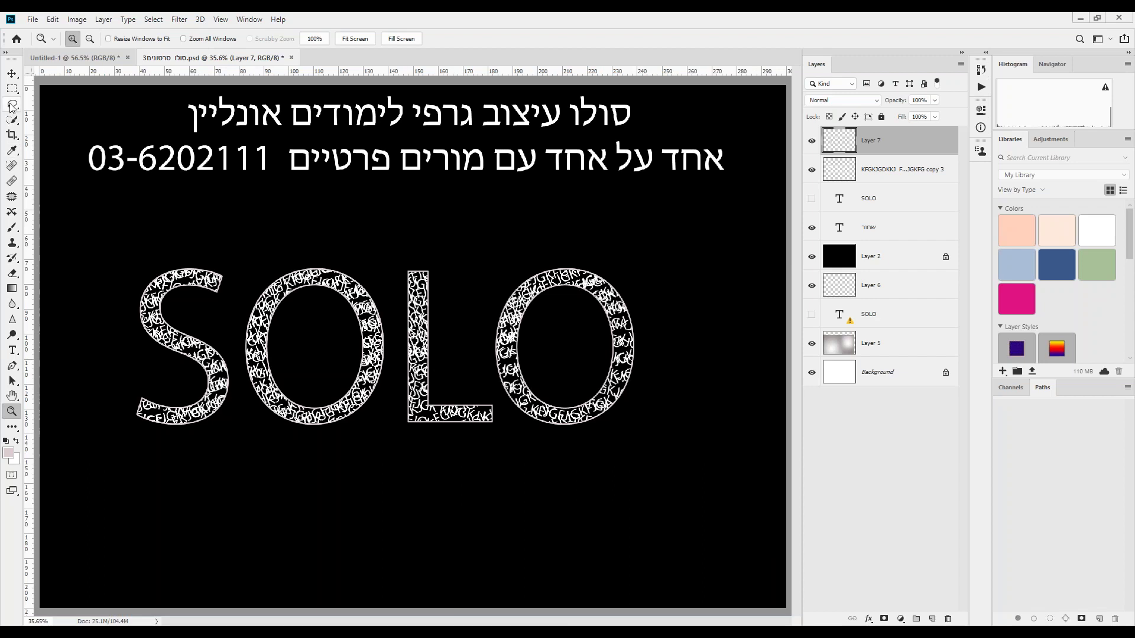
- Crop the canvas to a rectangular selection closely framing the outlined word SOLO with its overlapping text fill
left_click(15, 88)
left_click_drag(109, 250, 655, 454)
left_click(76, 19)
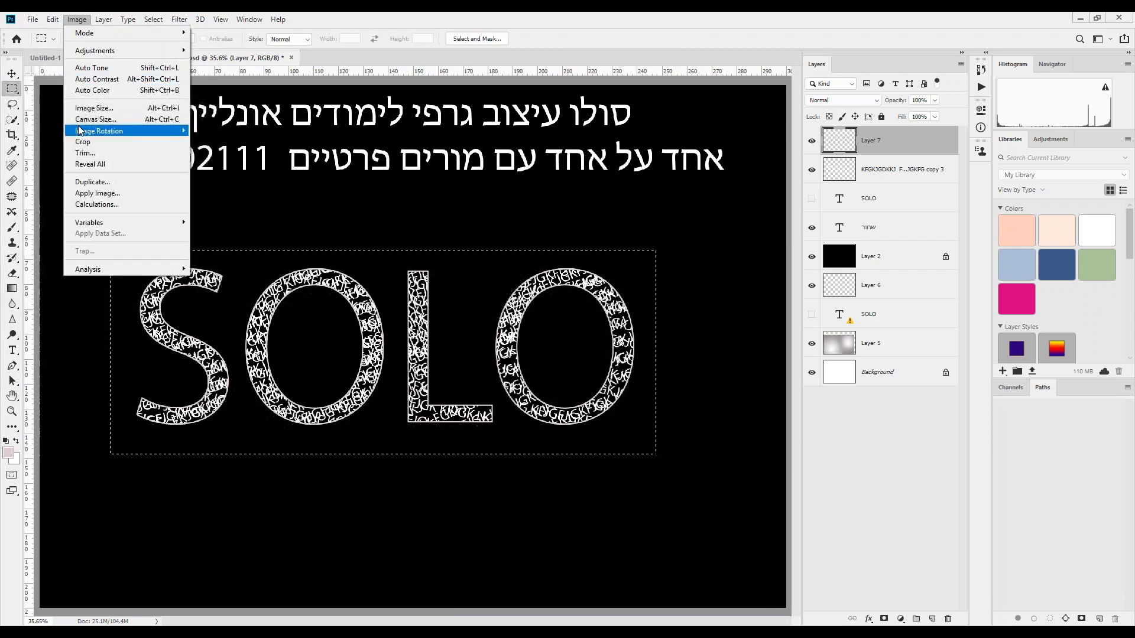
left_click(82, 145)
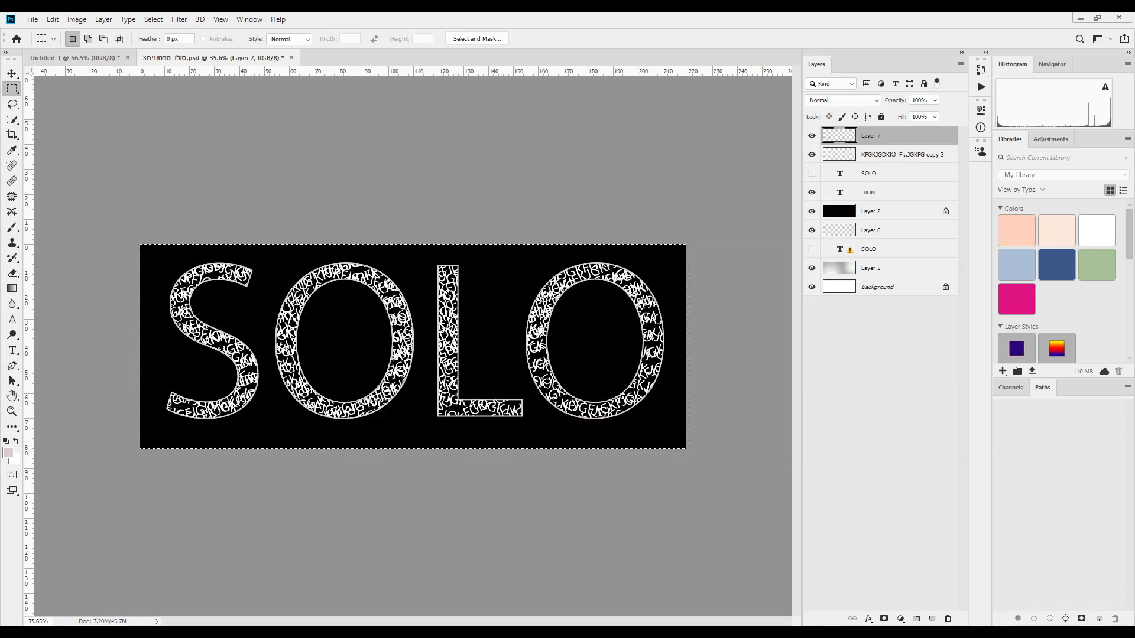
key("ctrl+0")
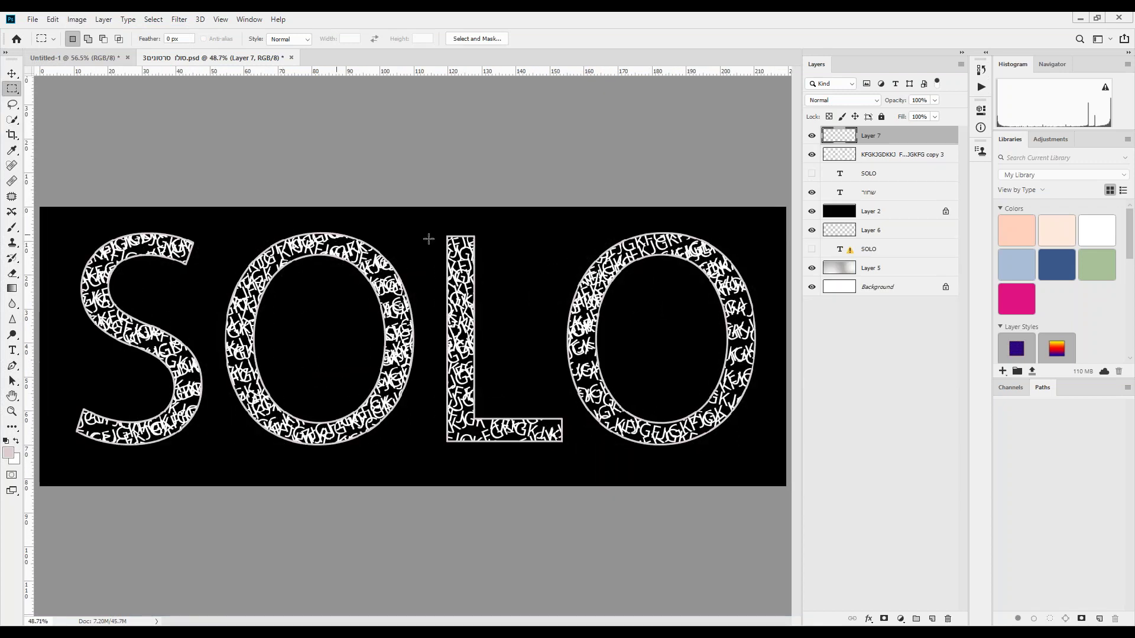